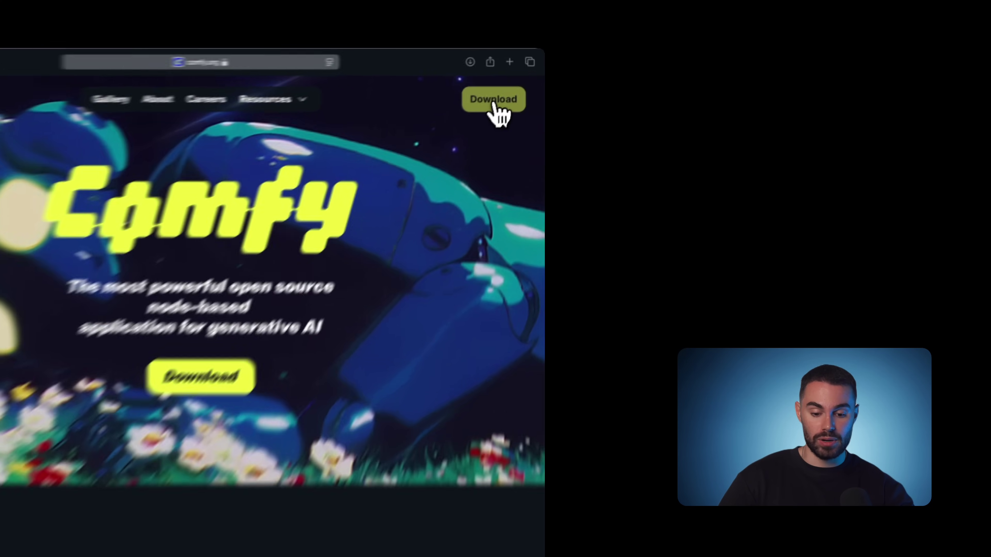
- Jump to the Install Now section using the Download button in the Comfy.org header
click(506, 88)
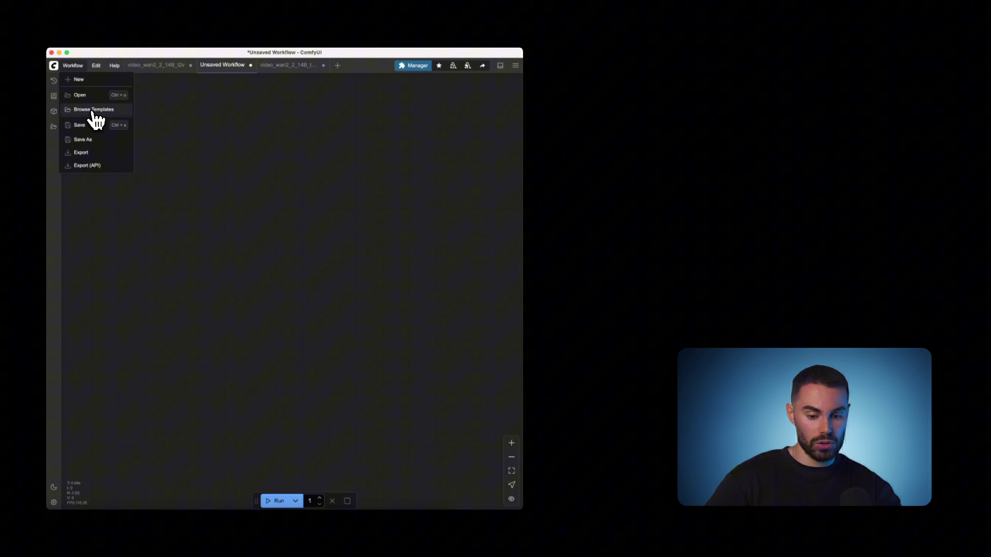
- Open the workflow template gallery and filter it to the Video category
click(98, 114)
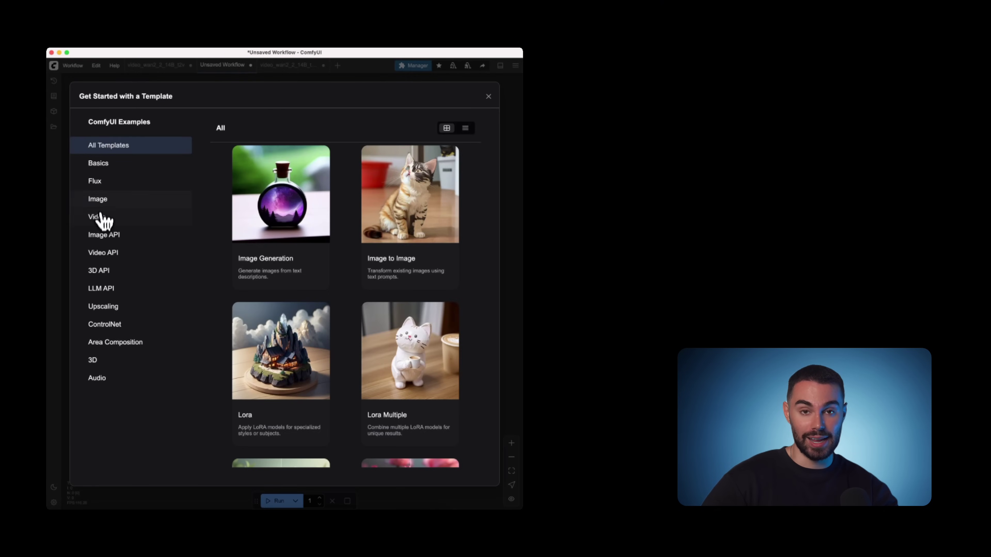
click(103, 218)
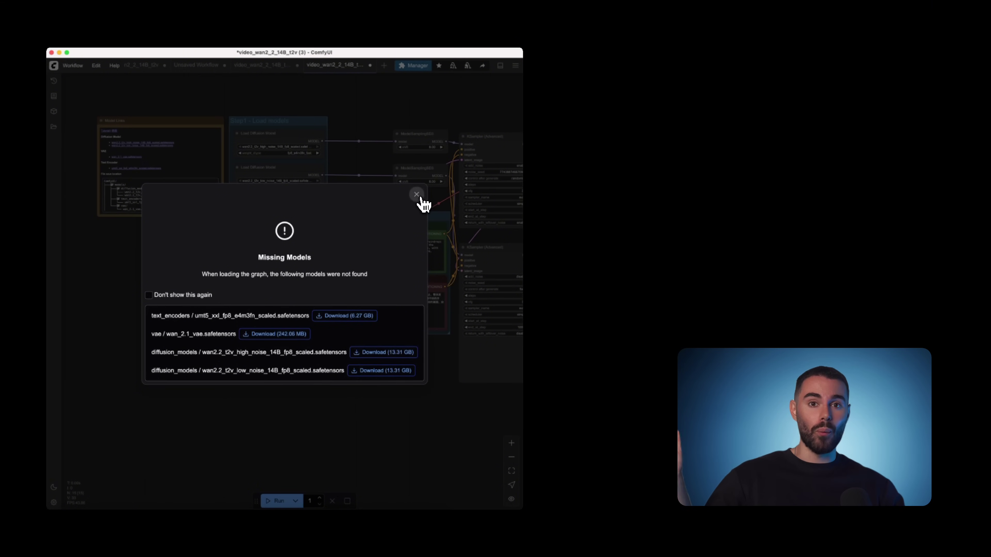
- Dismiss the Missing Models warning and bring the workflow nodes into view
click(416, 194)
scroll(343, 127, up, 3)
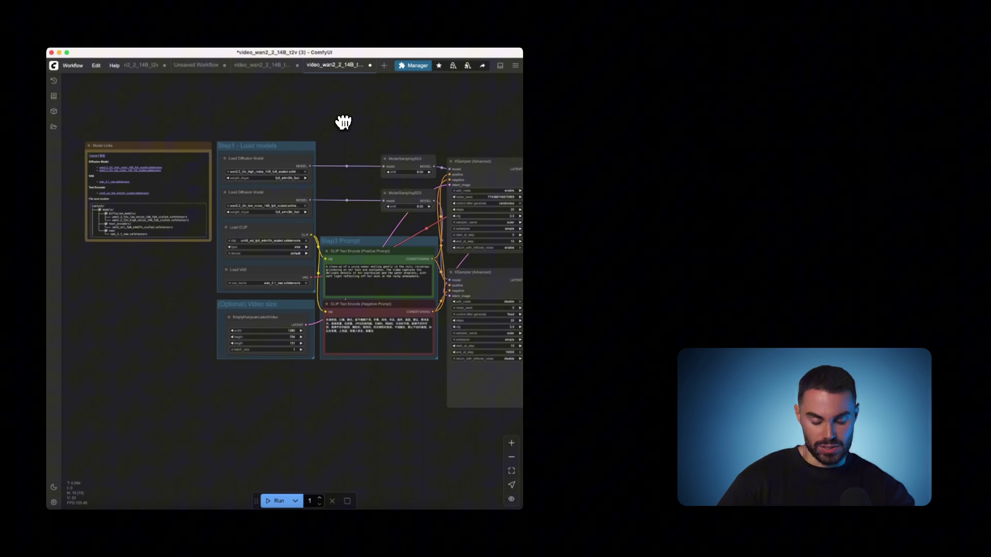
scroll(343, 122, down, 2)
scroll(352, 131, right, 5)
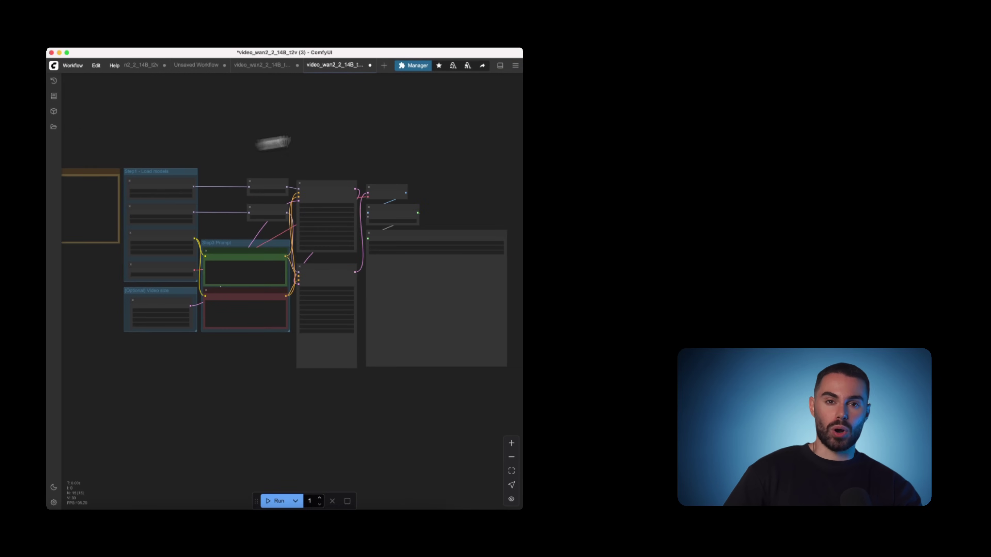
drag(295, 132, 389, 134)
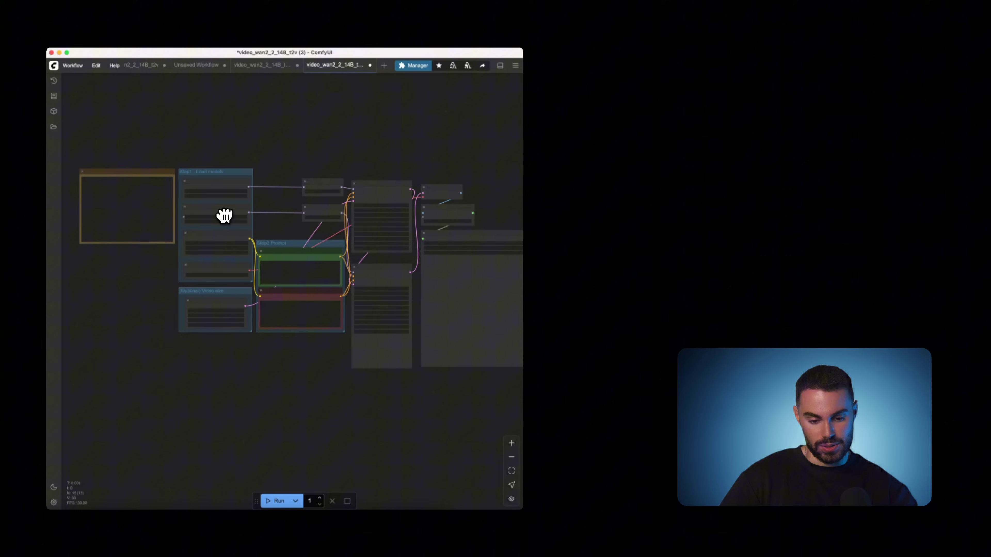
- Pan across the sampler, video output, model loading and video size groups
scroll(224, 215, up, 4)
scroll(222, 216, down, 2)
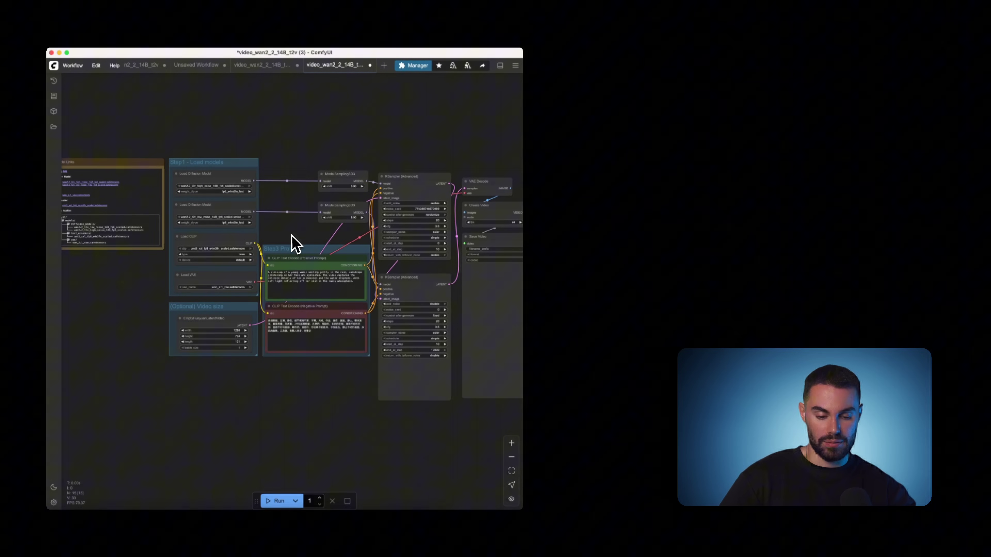
drag(293, 243, 210, 244)
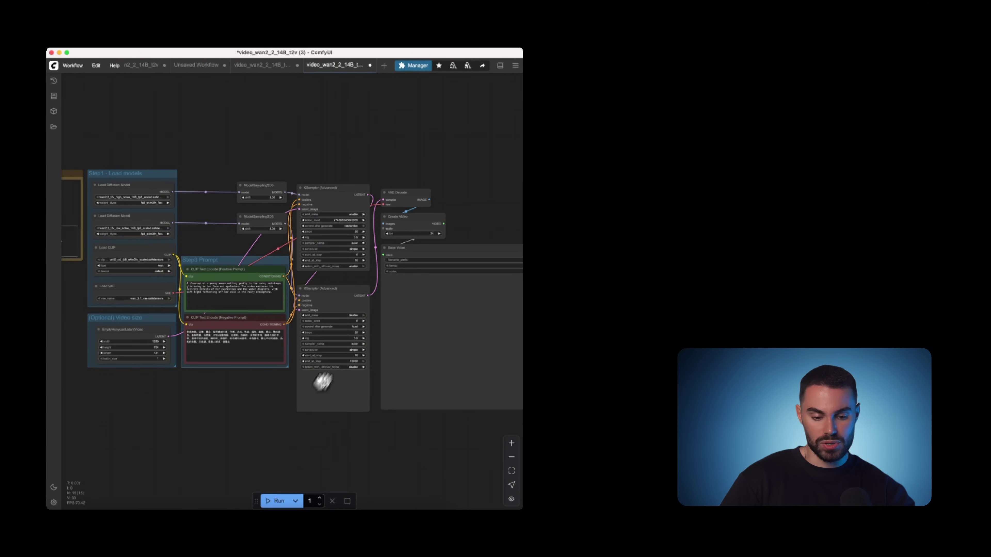
drag(464, 203, 356, 193)
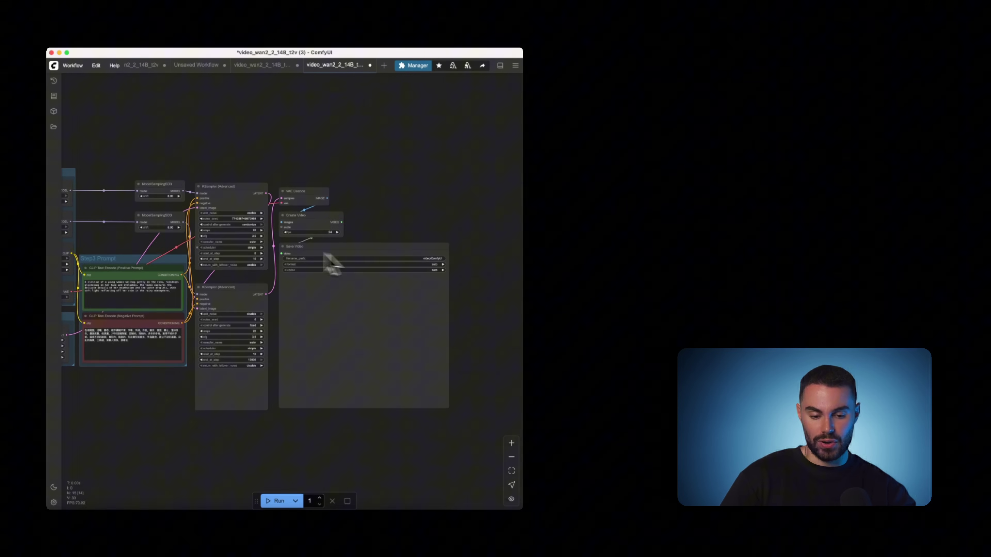
drag(179, 189, 333, 164)
scroll(314, 275, up, 8)
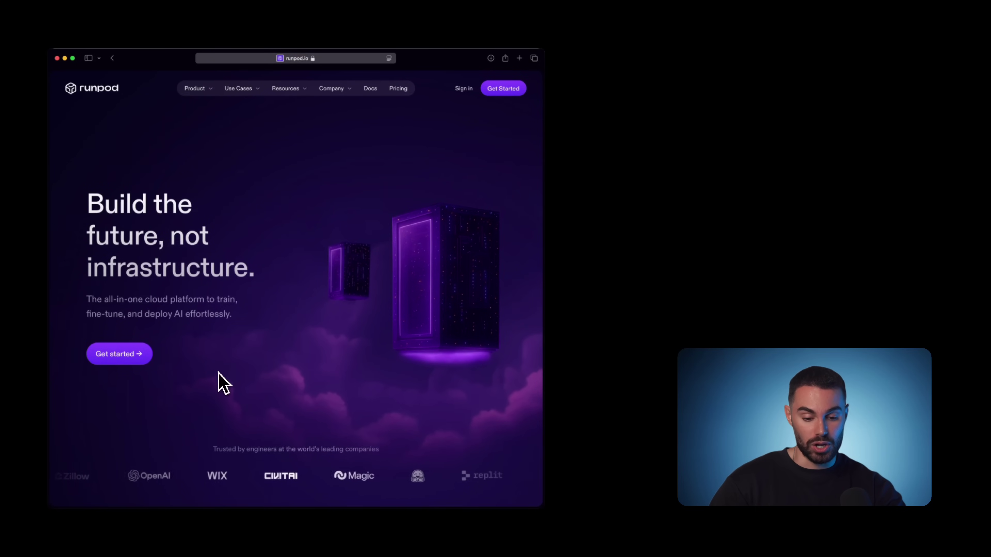
scroll(219, 375, down, 2)
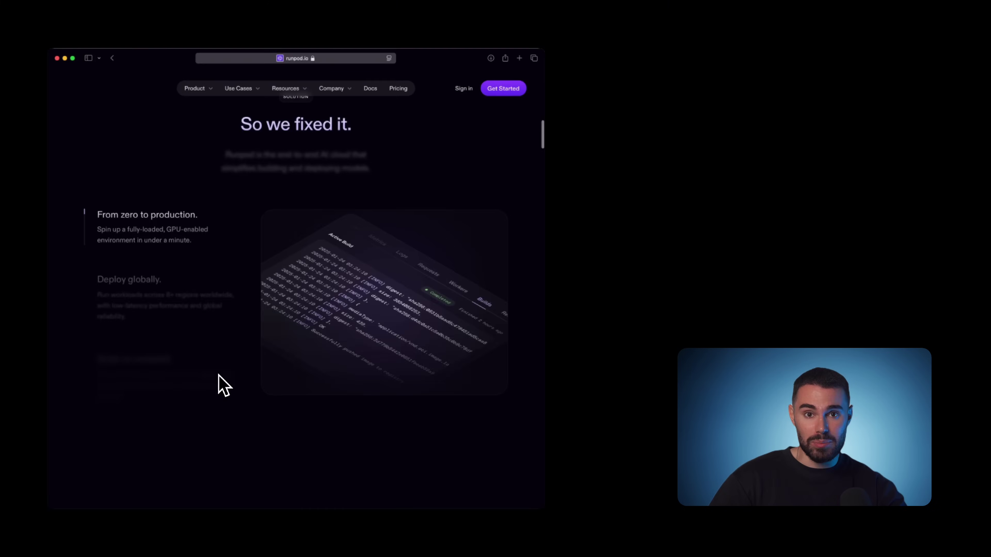
scroll(219, 375, down, 10)
scroll(218, 374, down, 10)
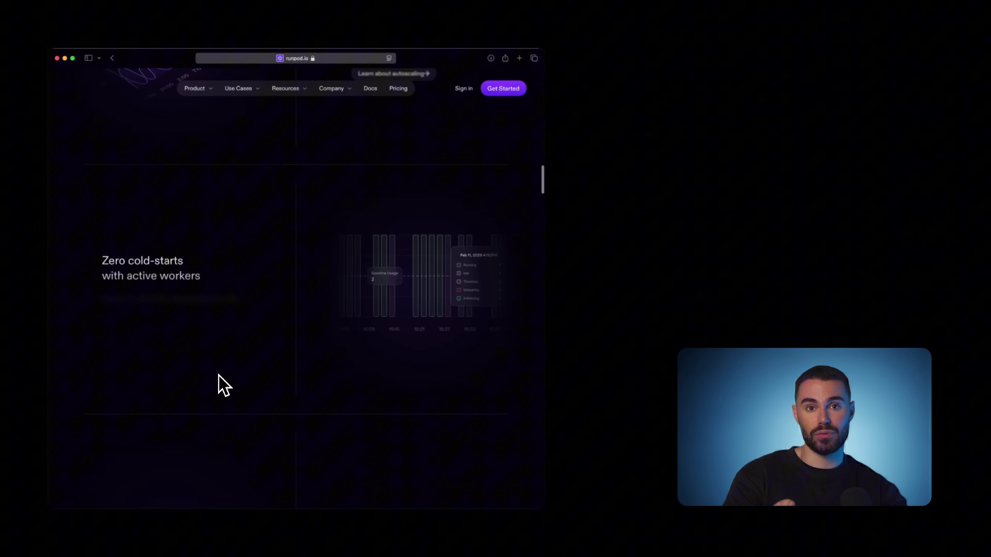
scroll(220, 376, up, 20)
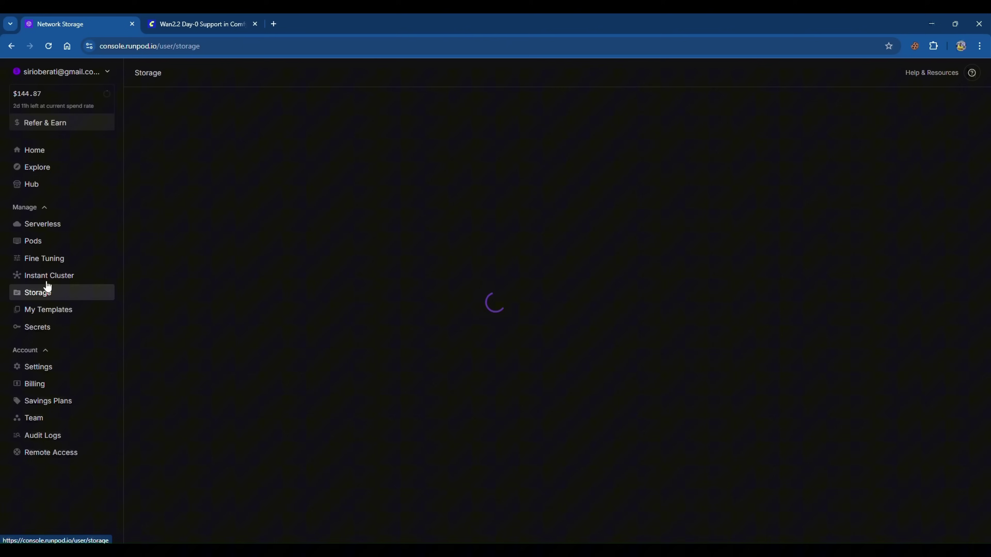
- Start a new 100 GB network volume, comparing GPU availability across several datacenters
click(363, 162)
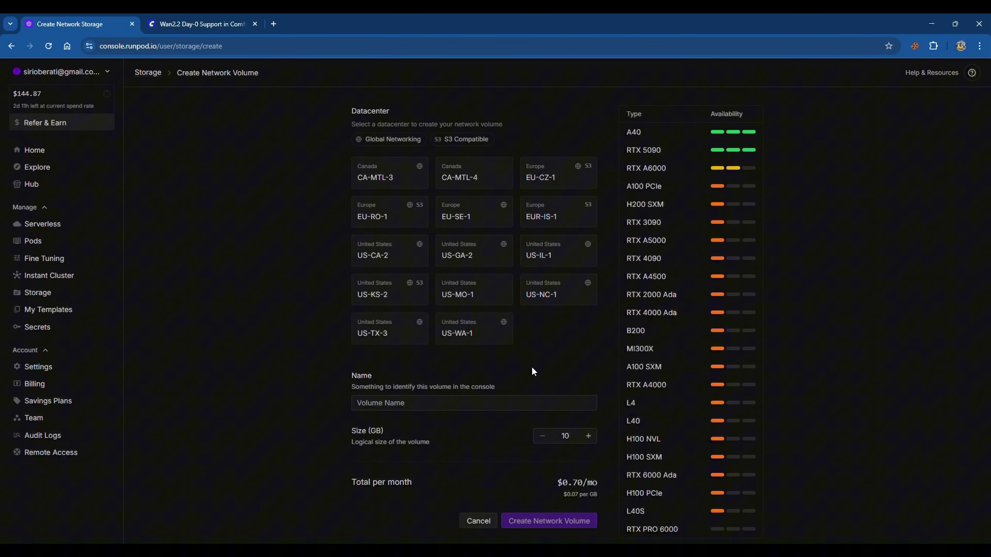
double_click(580, 436)
text(00)
click(468, 232)
click(509, 180)
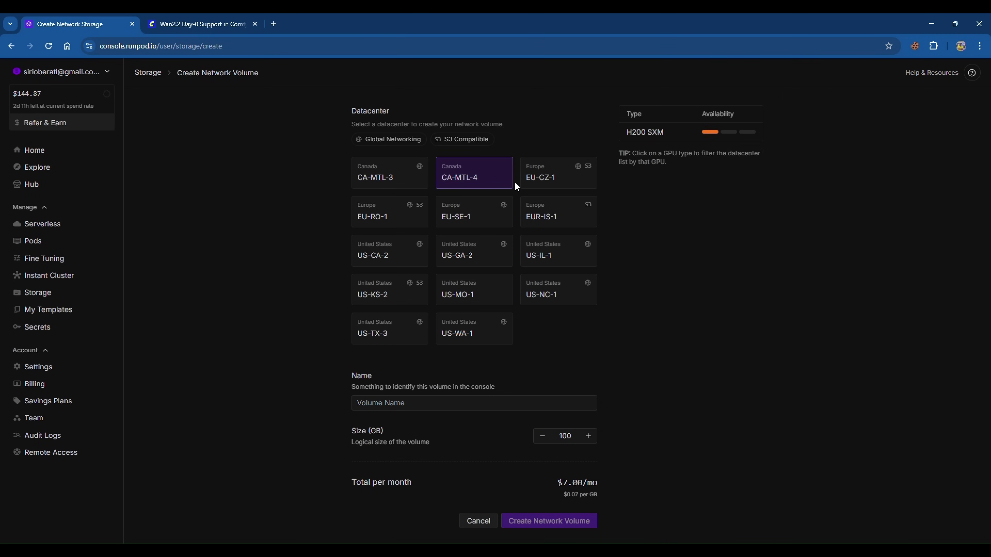
click(524, 222)
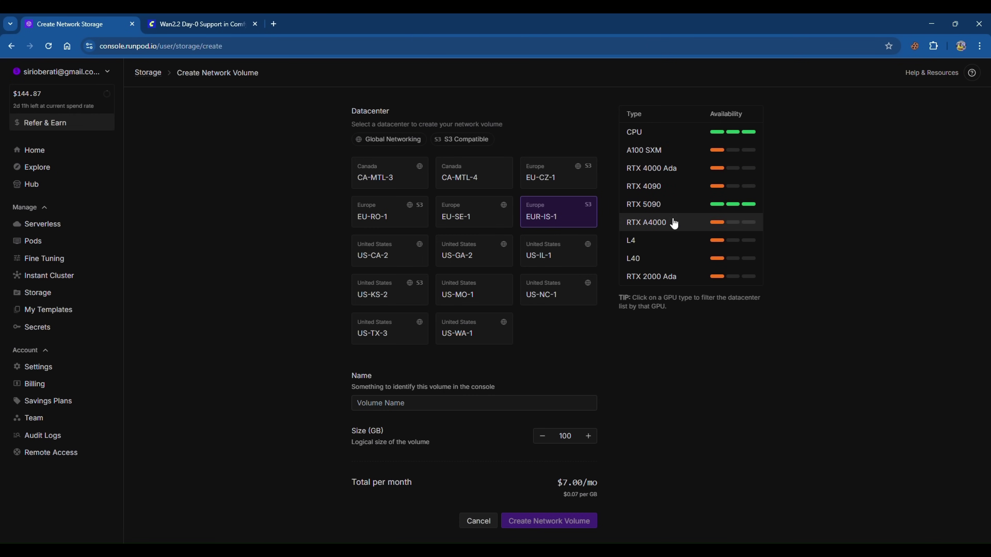
click(563, 286)
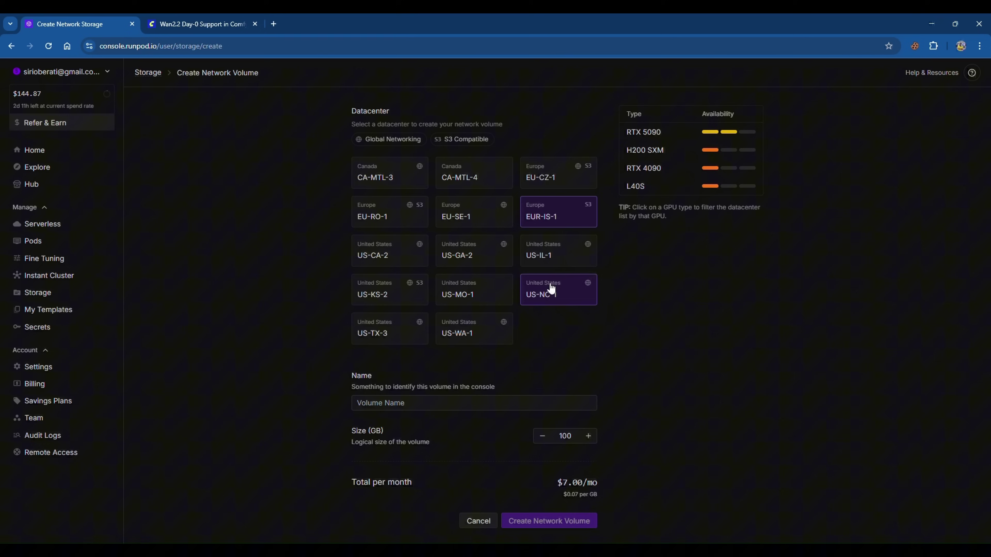
click(489, 294)
- Choose US-KS-2, name the volume 'wan', create it and open it for pod deployment
click(417, 303)
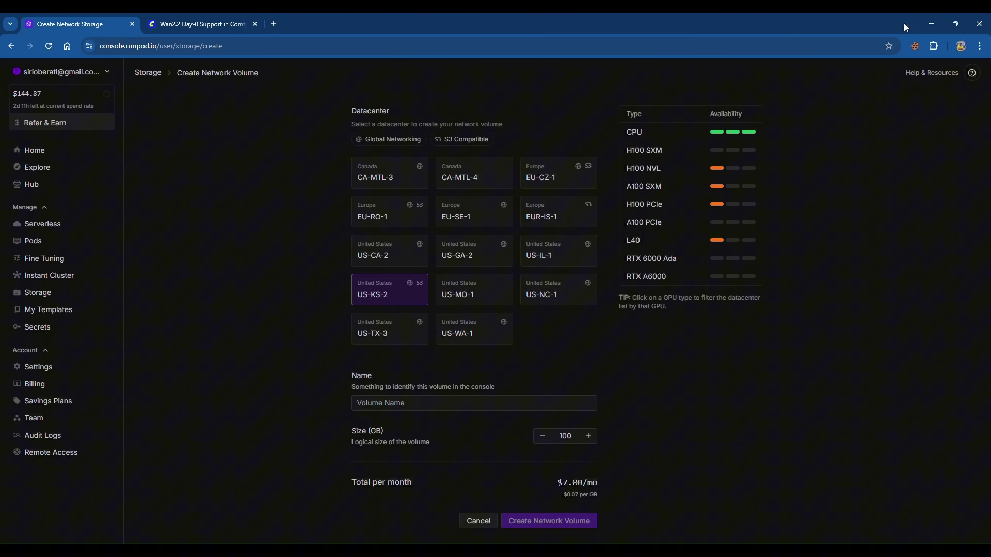
click(430, 369)
text(wan)
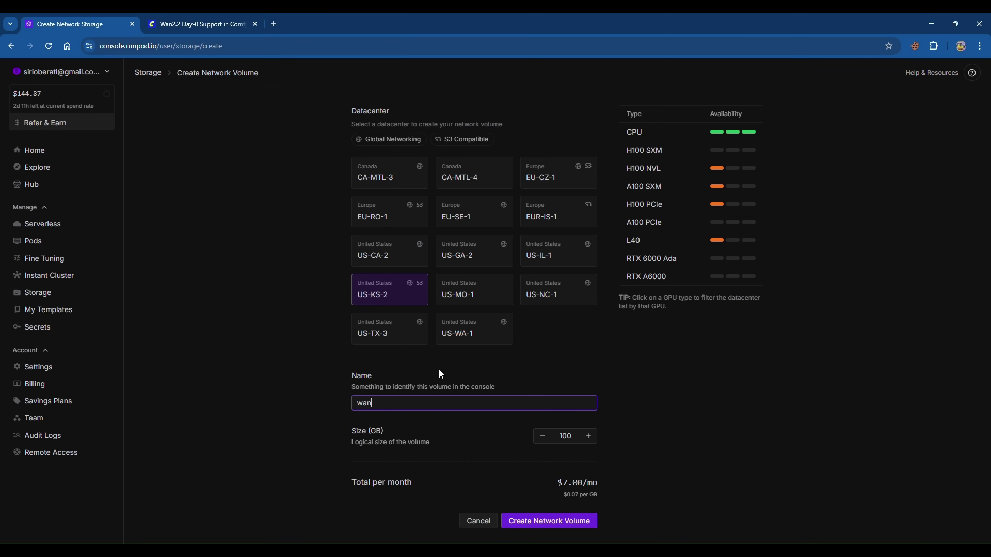
click(555, 526)
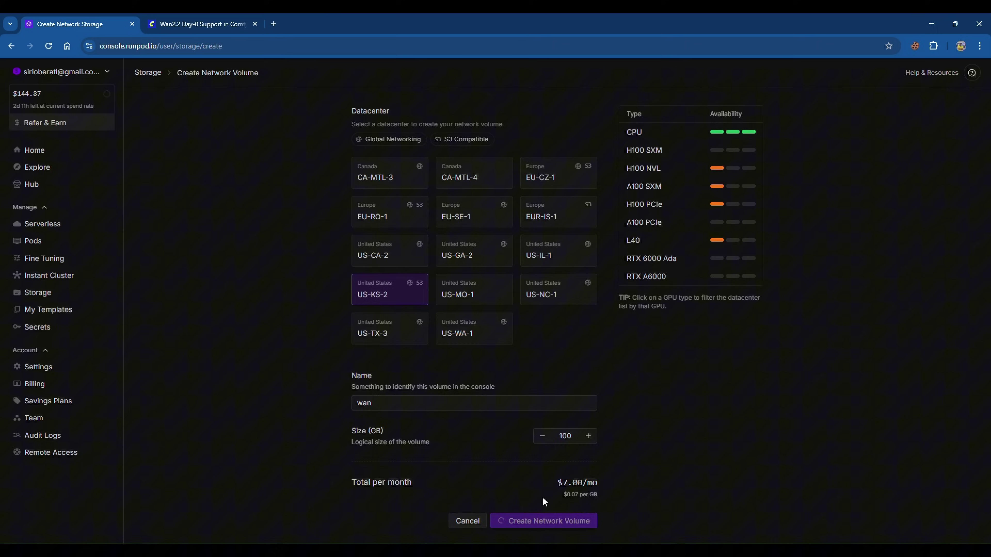
click(353, 216)
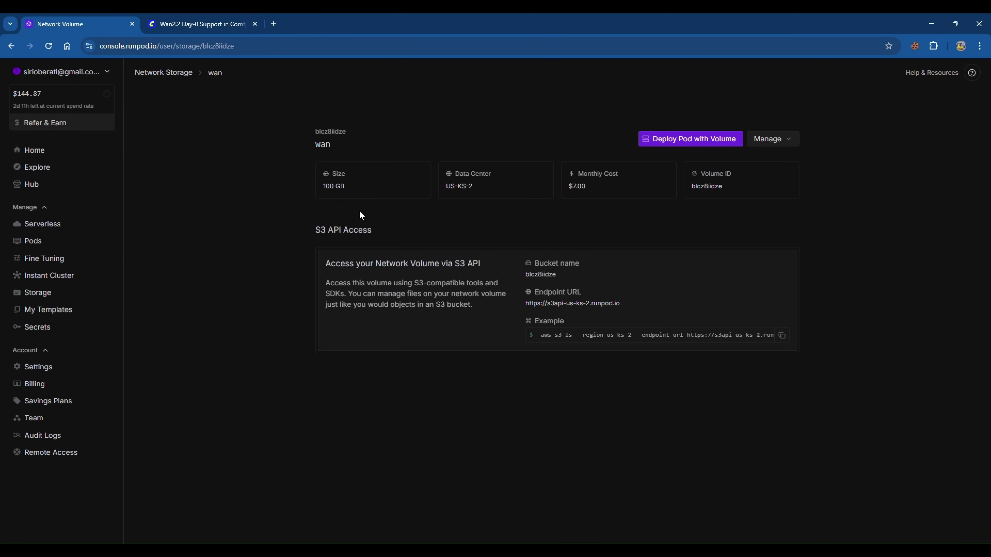
click(681, 138)
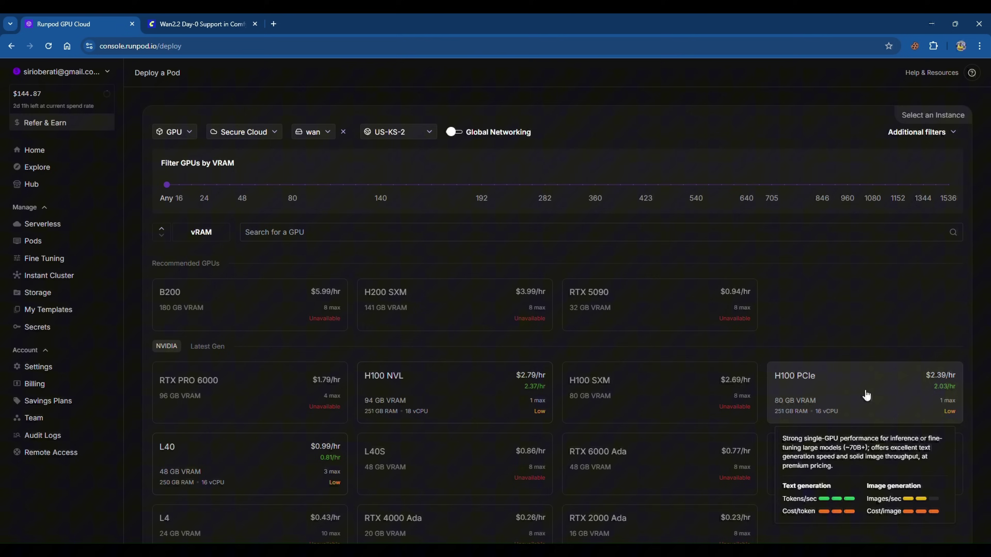
- Launch pod 'wan2.2' on an H100 PCIe with the ComfyUI Manager Permanent Disk torch2.4 template, on-demand
click(864, 398)
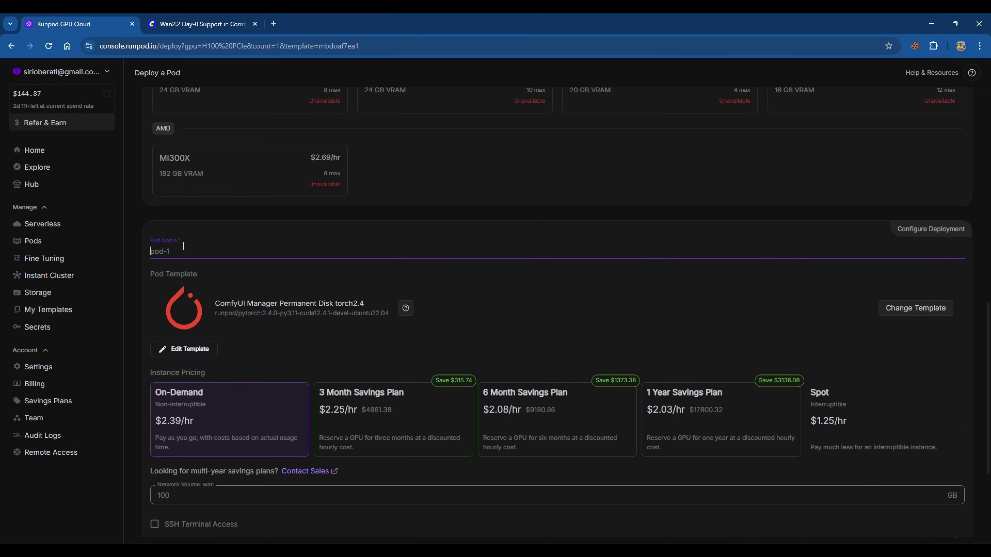
text(wa)
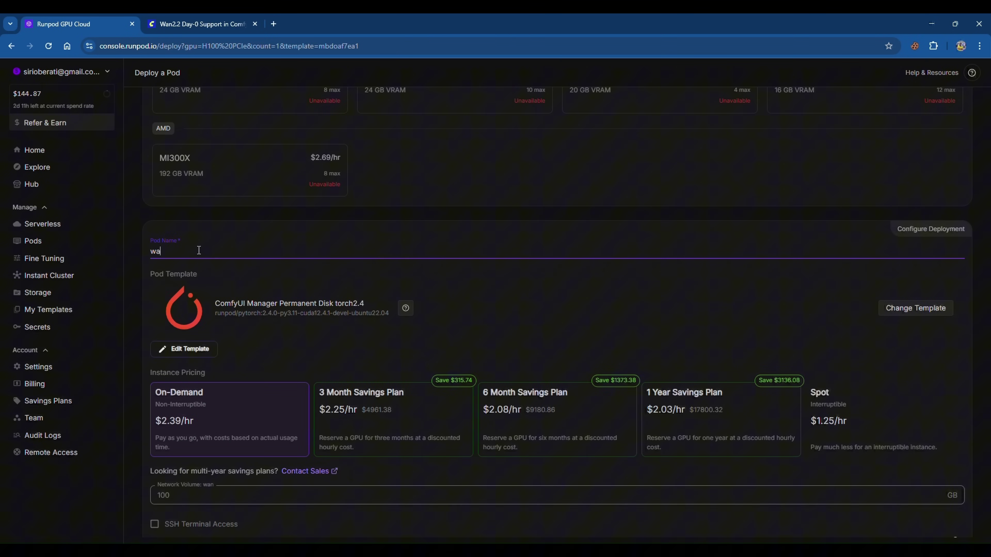
click(897, 308)
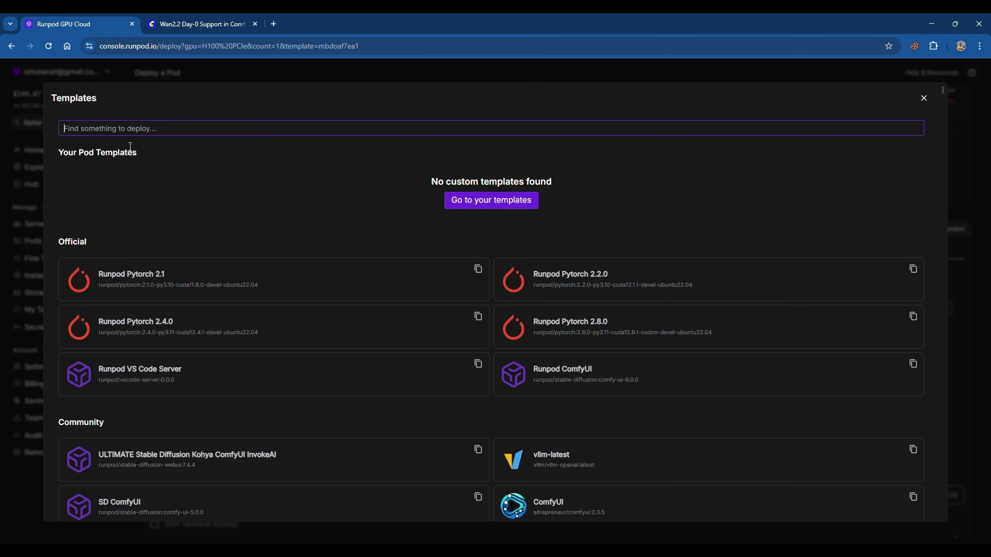
text(com)
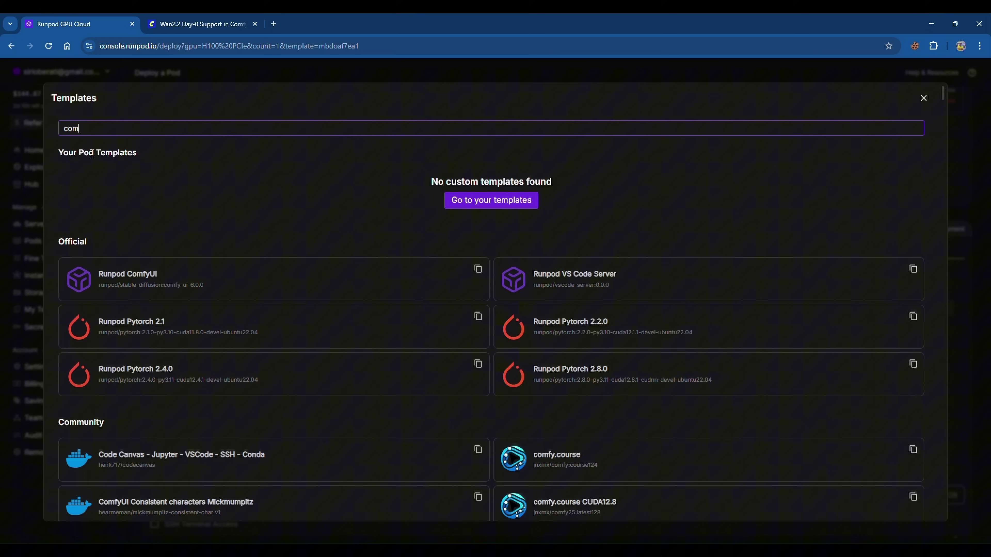
scroll(228, 370, down, 10)
click(263, 368)
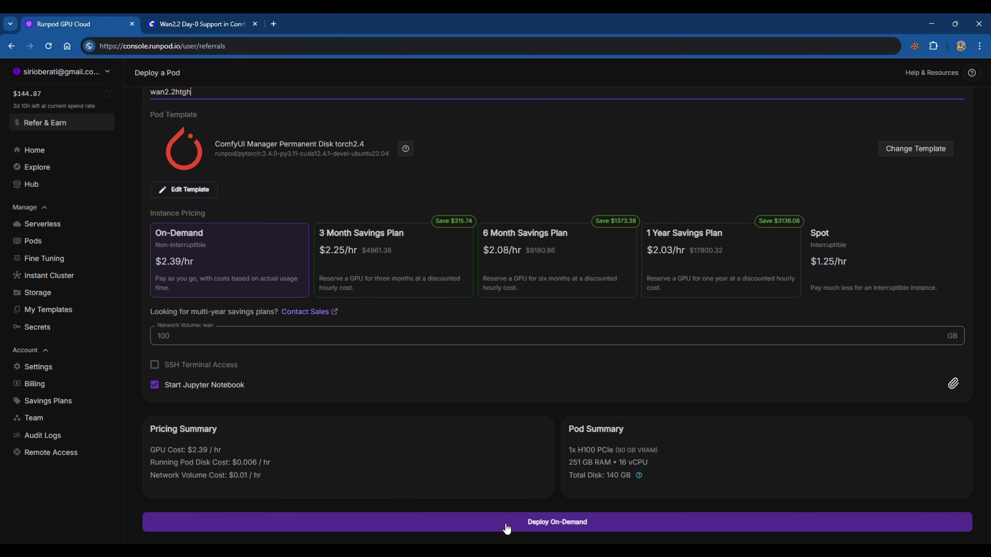
click(507, 529)
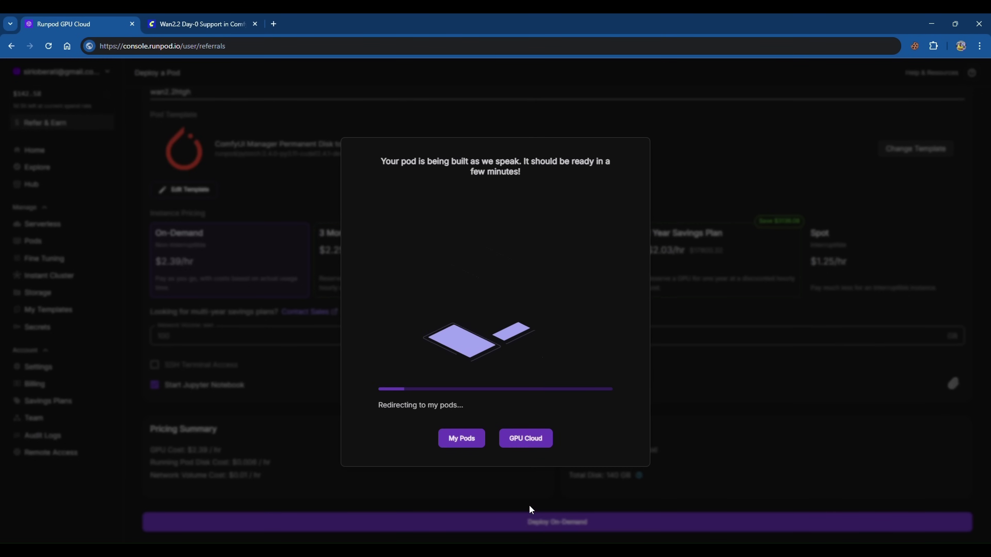
click(478, 444)
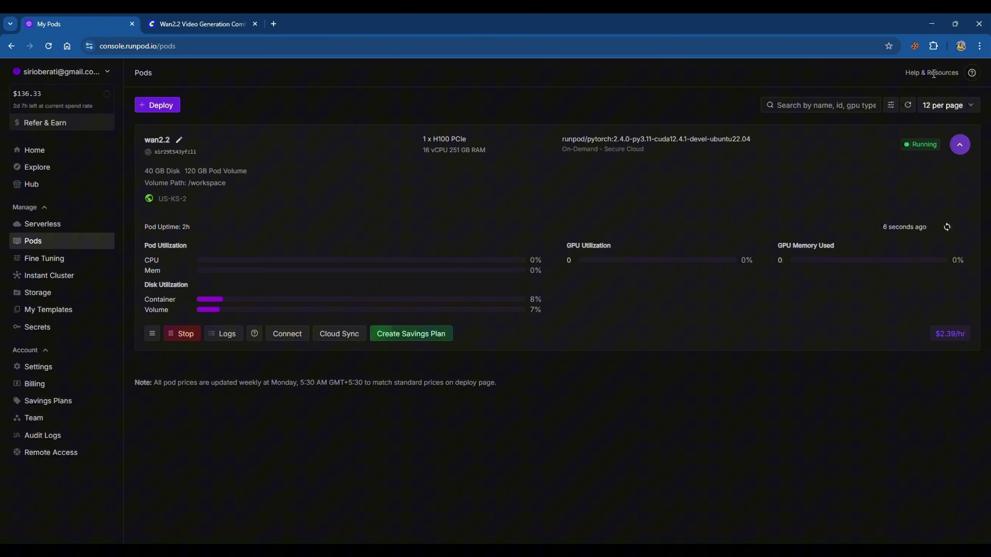
- Connect to the wan2.2 pod through Jupyter Lab on port 8888 and start a new terminal
click(283, 333)
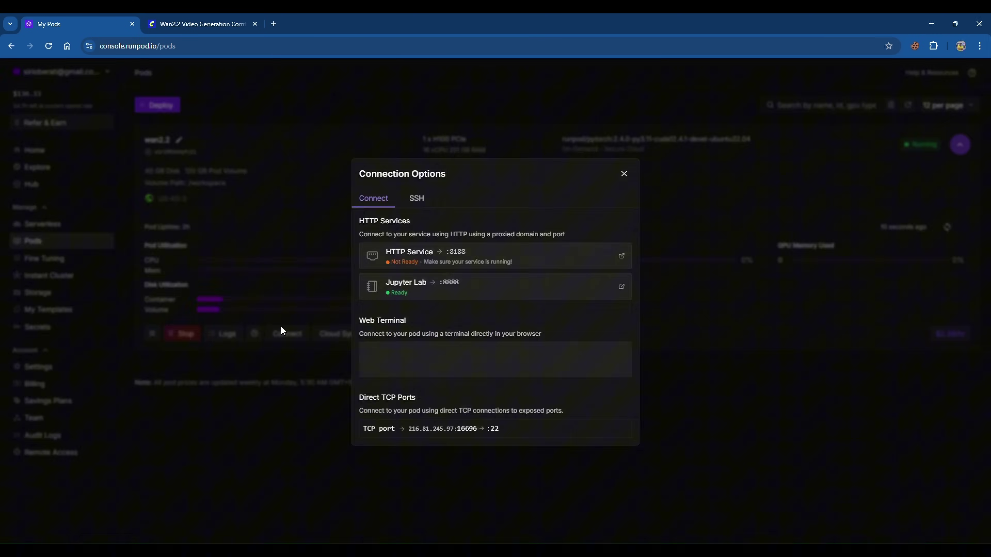
click(406, 297)
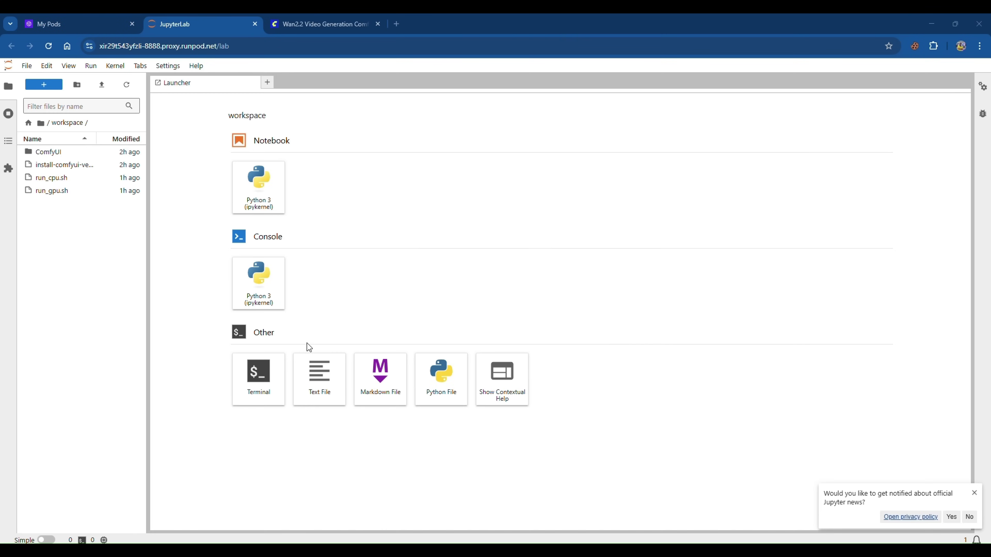
click(273, 391)
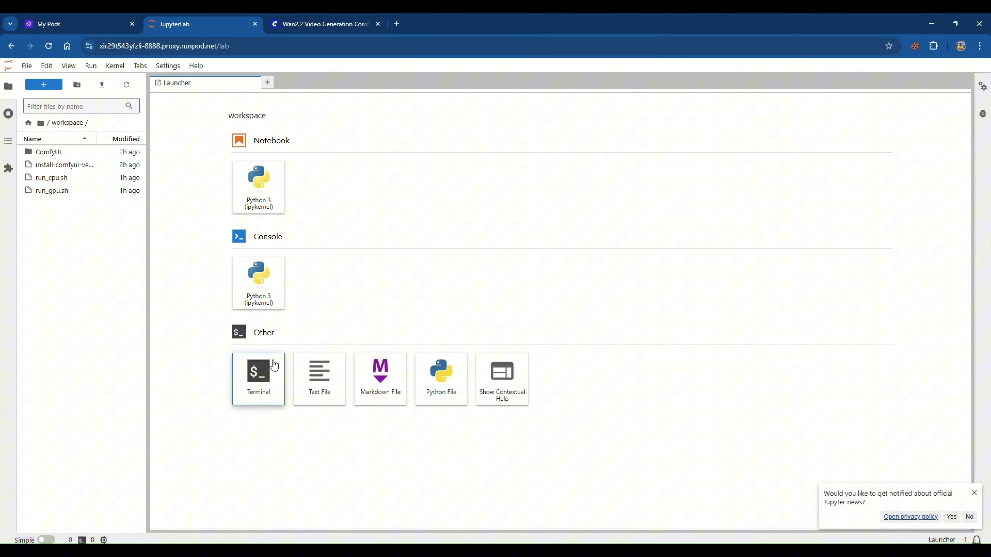
- Upload comfyui_setup.py and requirements.txt from the local wan2.2 folder into the workspace
mouse_move(201, 552)
click(171, 505)
click(209, 190)
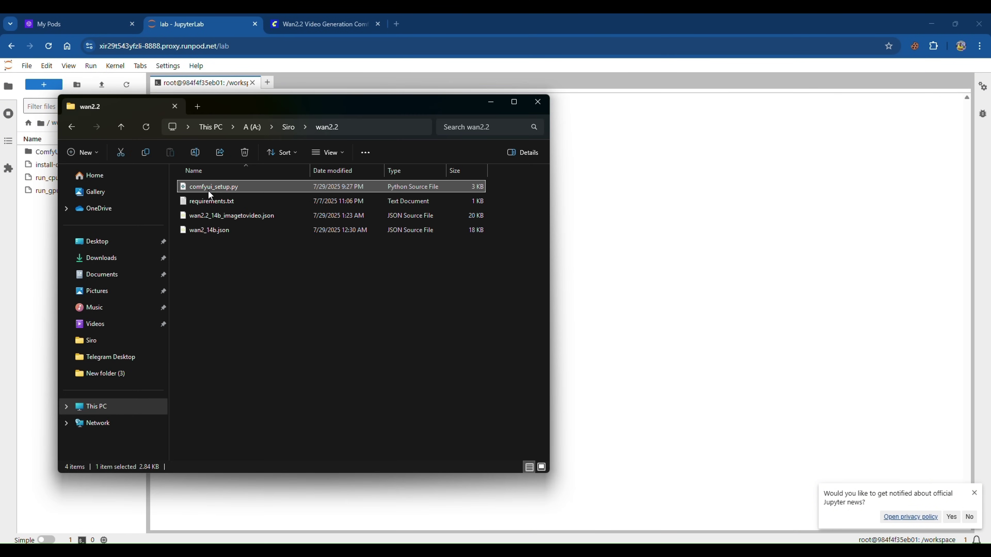
ctrl+click(210, 202)
drag(219, 187, 46, 422)
- Run pip3 install -r requirements.txt in the terminal to install the packages
click(71, 164)
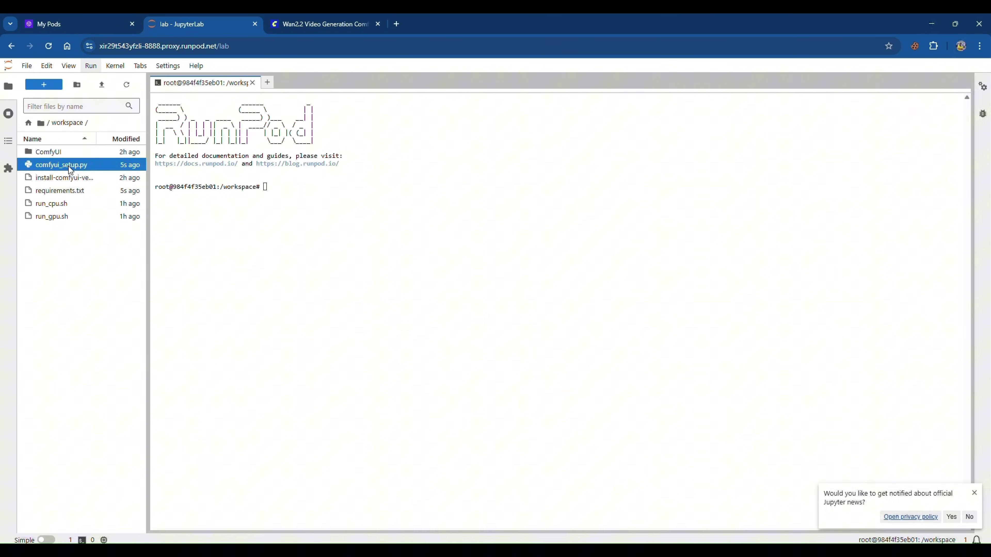
click(75, 191)
click(73, 165)
text(pip3 install -r requirements.txt)
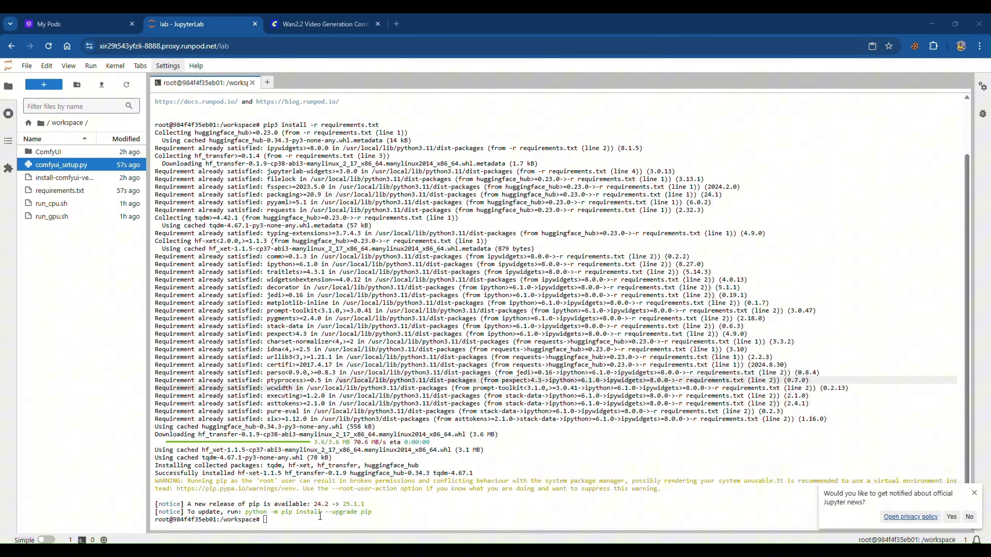
- Paste and run python3 comfyui_setup.py in the terminal to start the model downloads
right_click(316, 460)
click(343, 485)
text(python3 comfyui_setup.py)
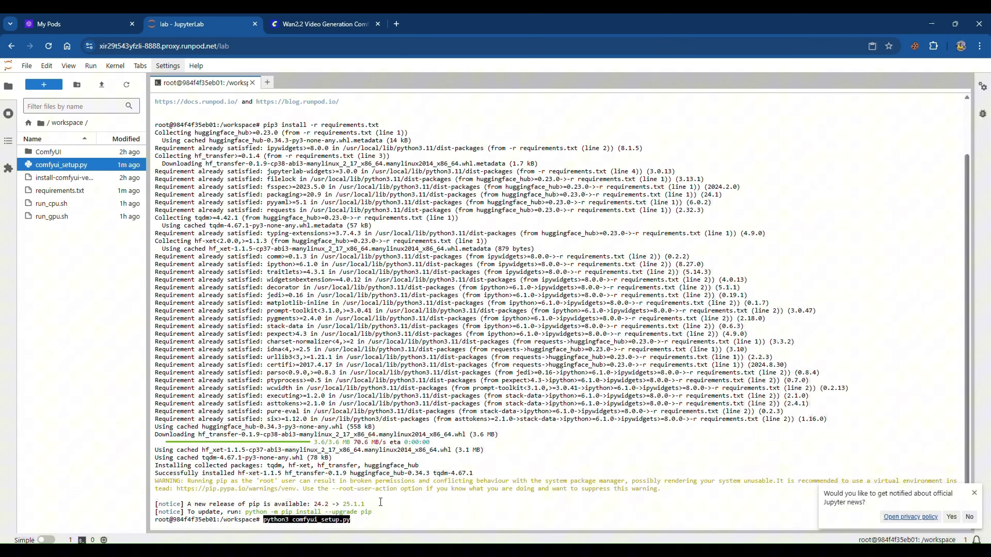
key(Return)
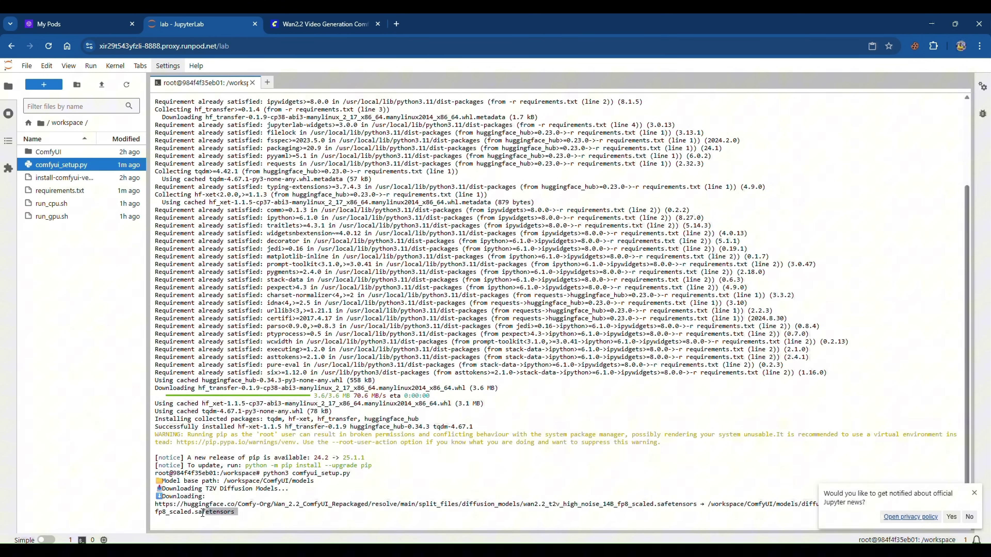
triple_click(159, 508)
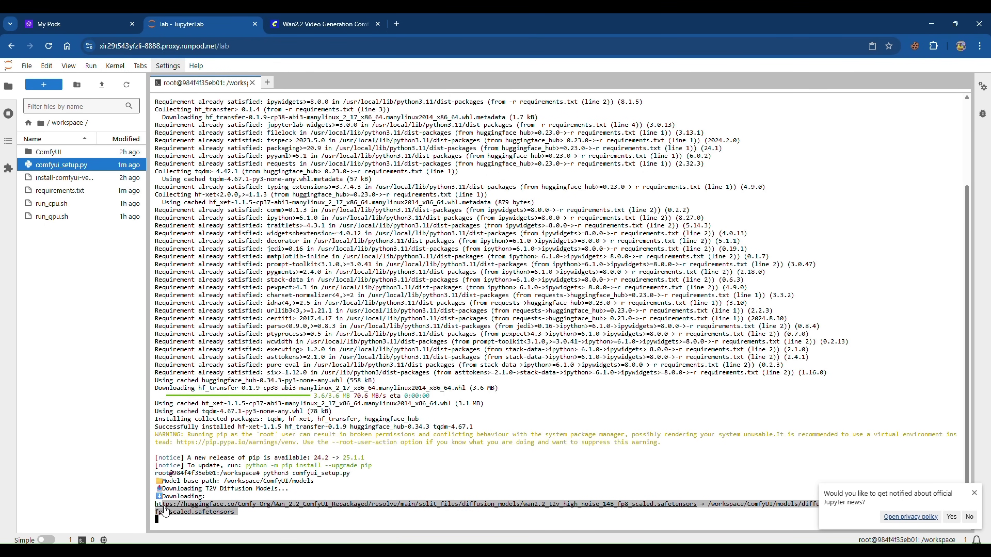
click(160, 510)
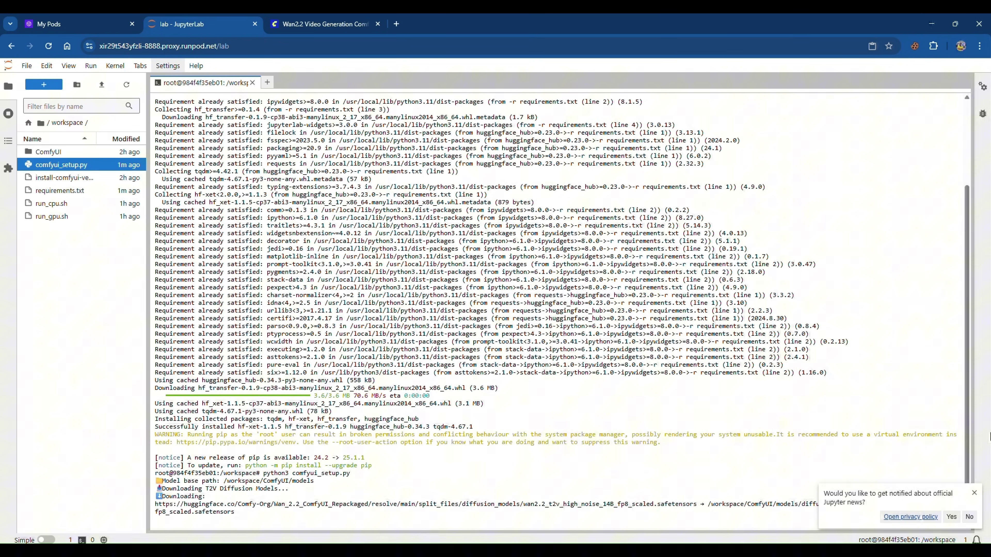
- Browse ComfyUI/models/diffusion_models to confirm the high-noise model is downloading
click(975, 493)
double_click(43, 152)
click(50, 293)
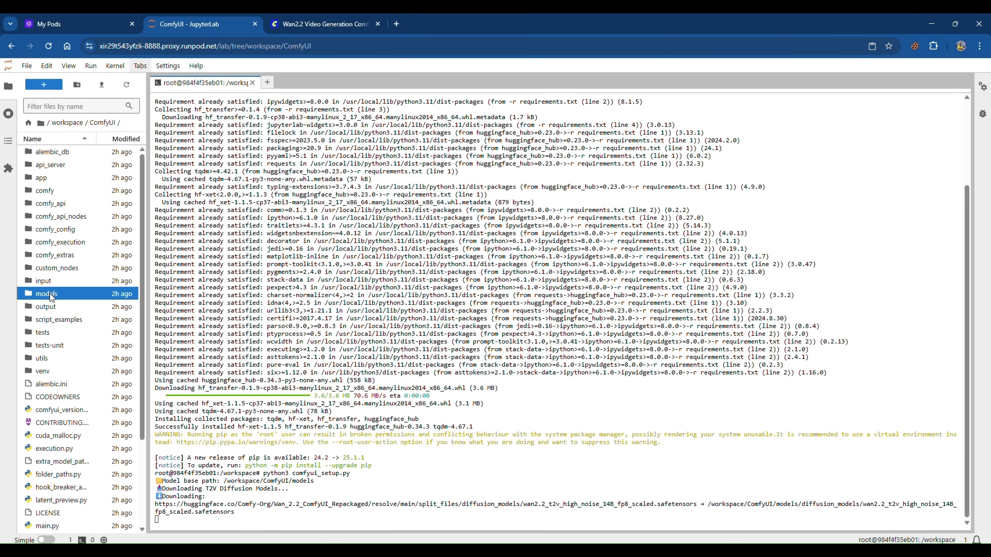
double_click(50, 294)
double_click(64, 236)
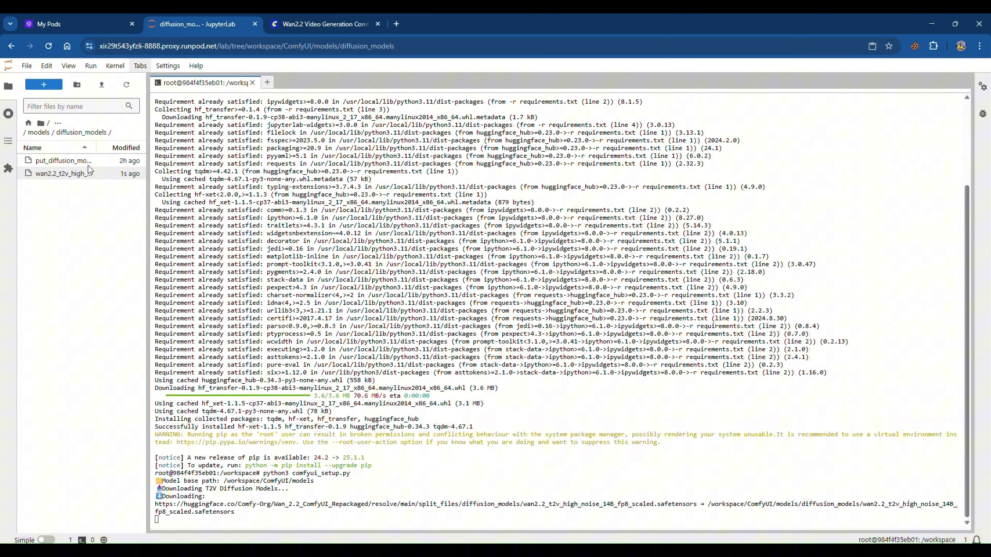
click(44, 136)
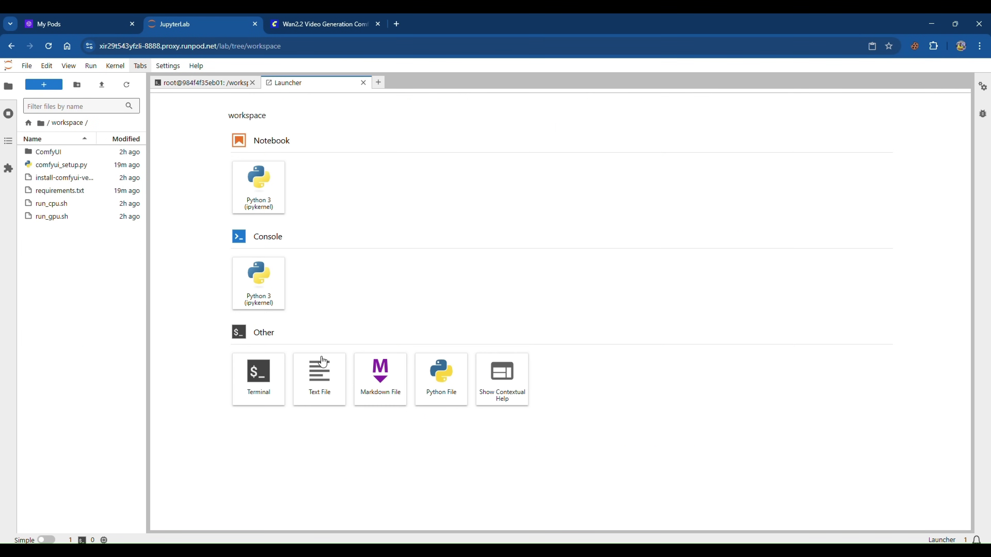
- Run ./run_gpu.sh in a second terminal until ComfyUI finishes starting, then return to RunPod
click(264, 377)
text(./run_gpu.sh)
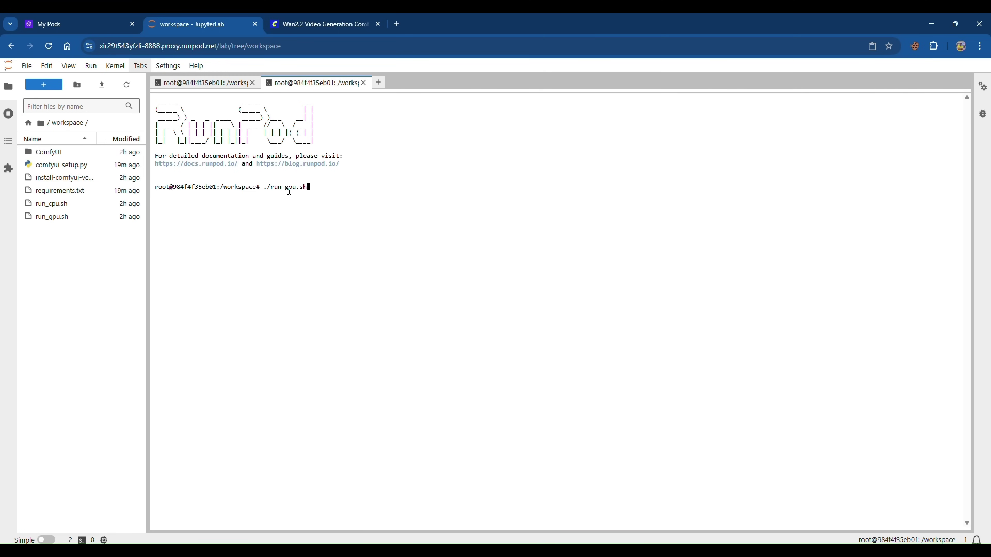
key(Return)
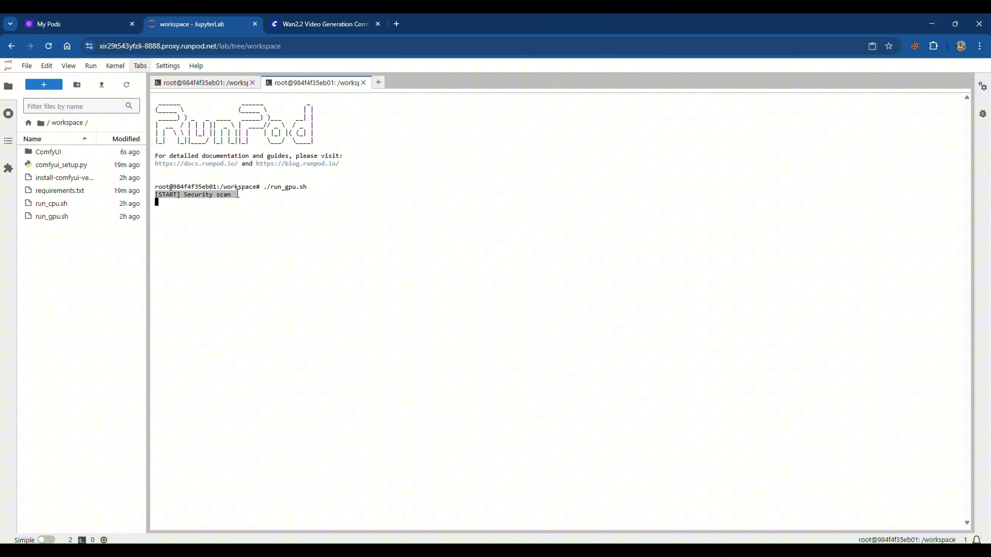
drag(236, 194, 153, 201)
click(238, 195)
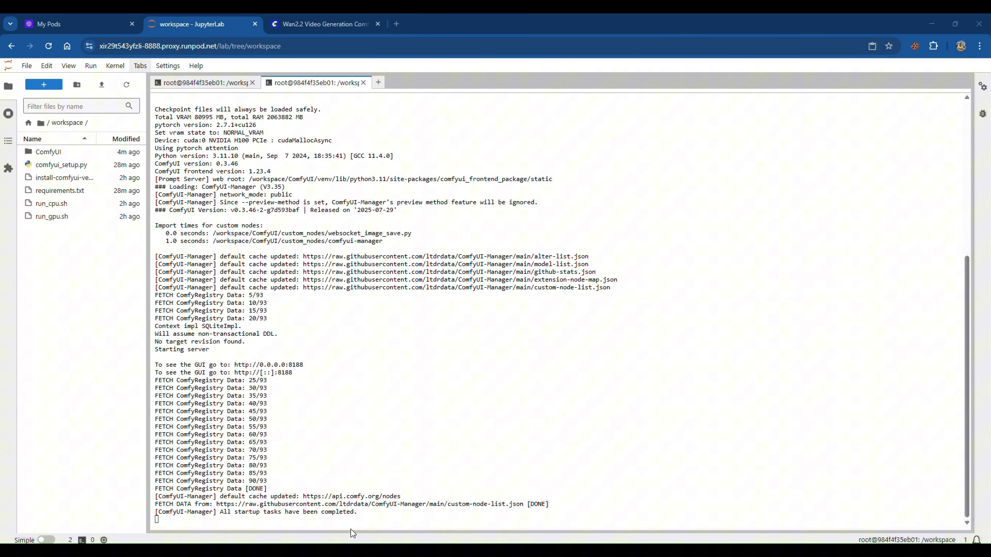
click(74, 24)
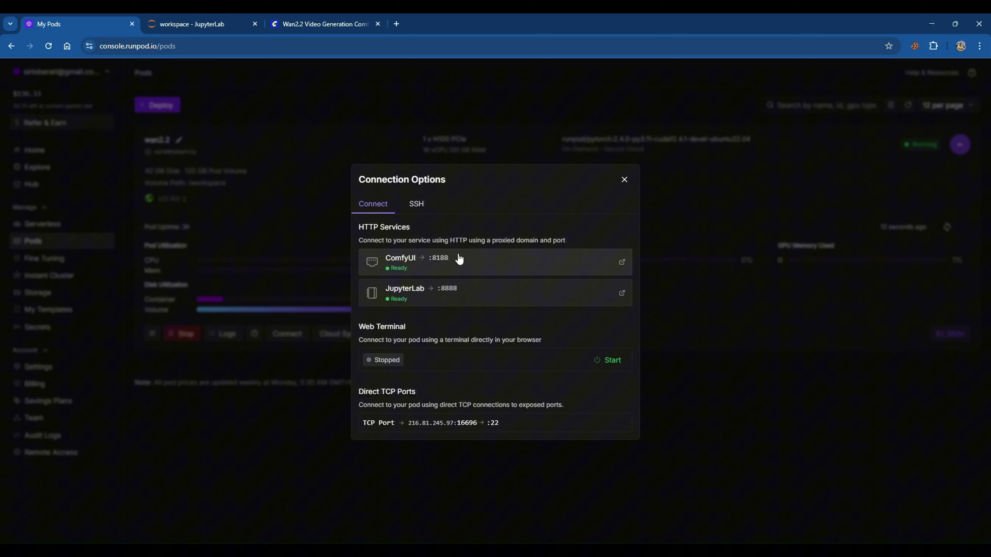
- Open the ComfyUI :8188 HTTP service link from the pod's Connection Options
click(413, 262)
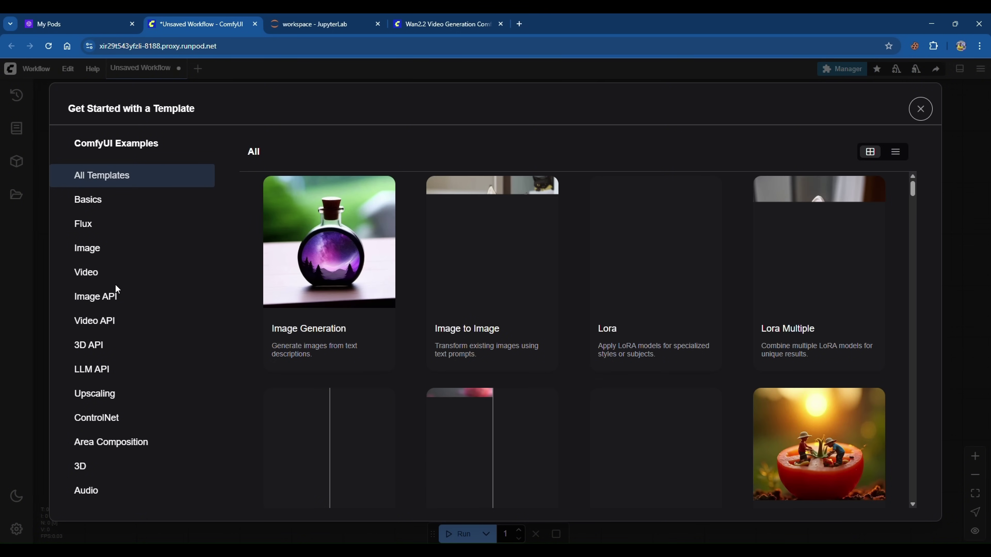
- Load the Wan 2.2 14B Text to Video template from the Video category and zoom into its graph
click(111, 271)
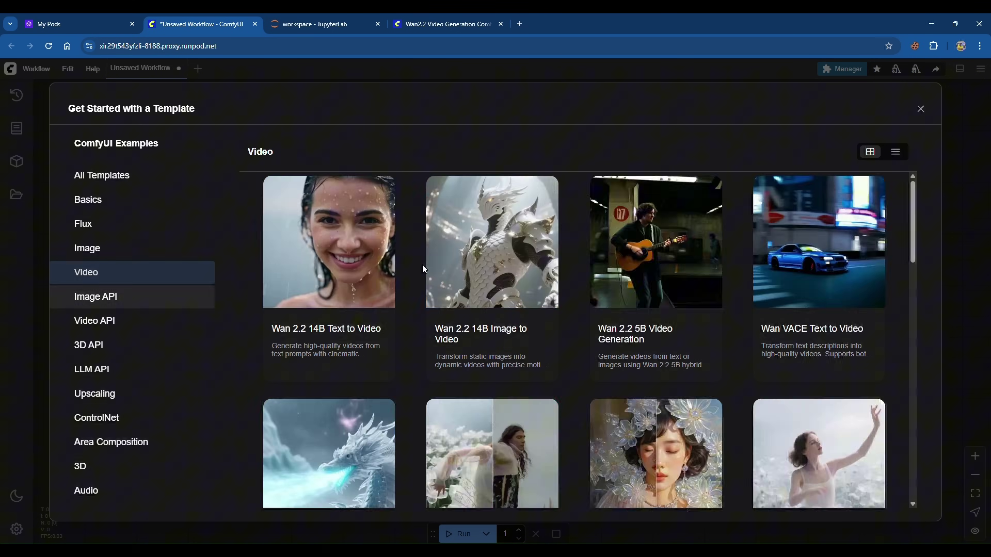
click(391, 265)
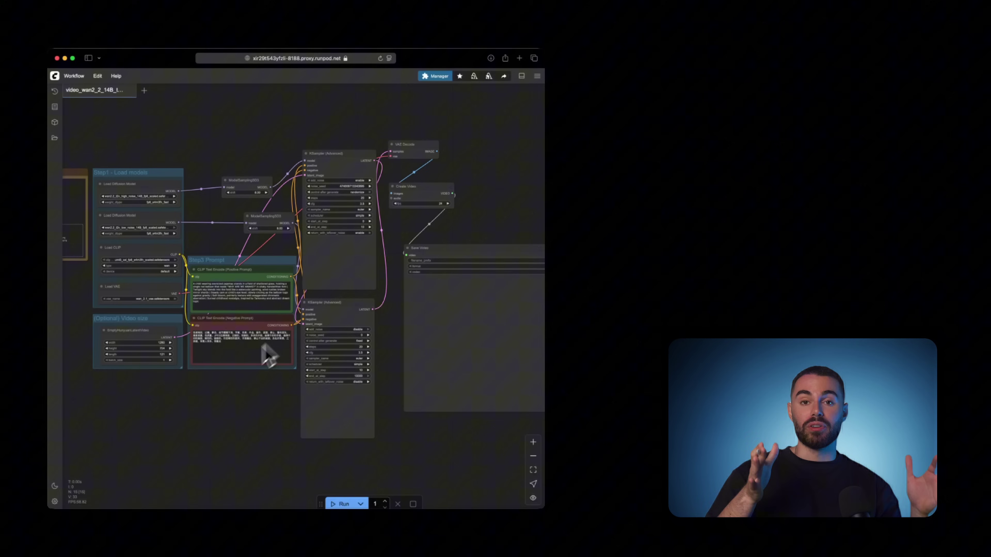
mouse_move(203, 405)
mouse_down()
mouse_move(216, 392)
mouse_move(191, 394)
mouse_up()
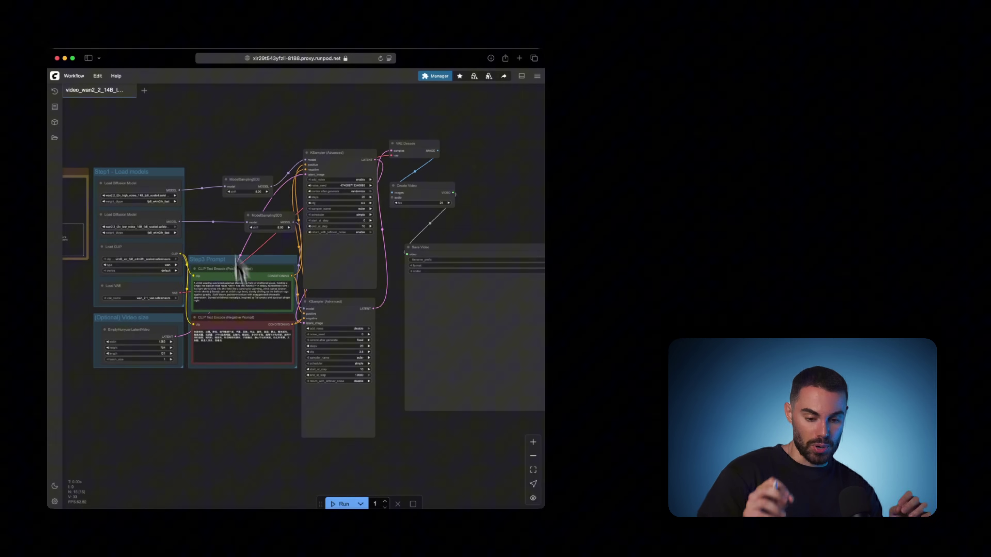
scroll(248, 342, up, 5)
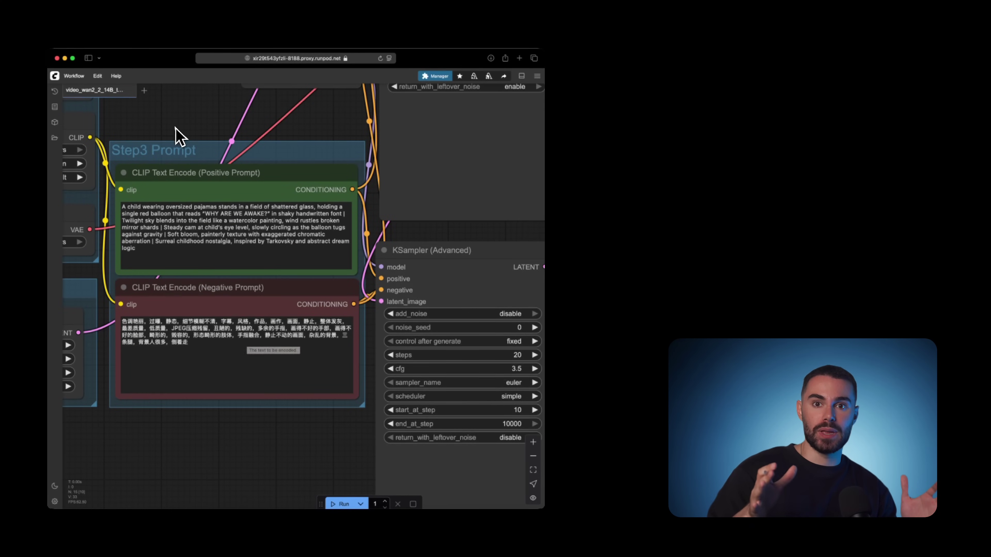
scroll(242, 203, up, 5)
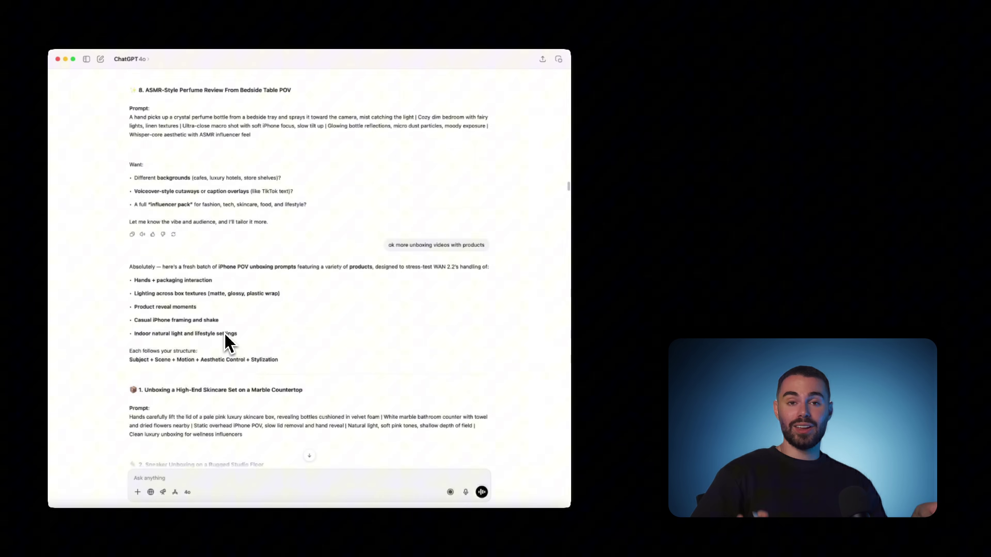
- Start a new chat and send the pasted Wan 2.2 prompt-engineer brief with the Subject–Scene–Motion–Aesthetic–Stylization formula
scroll(226, 342, up, 20)
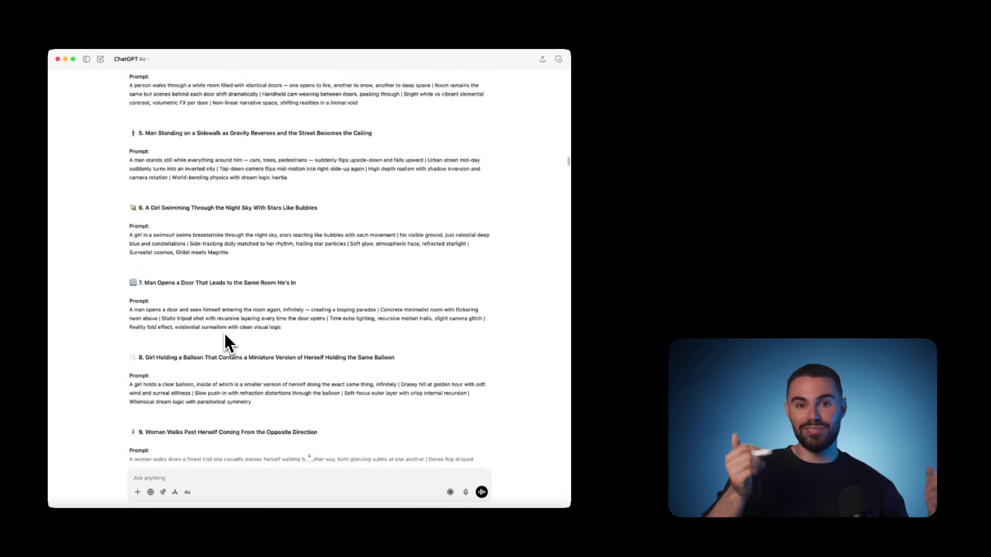
scroll(226, 343, down, 20)
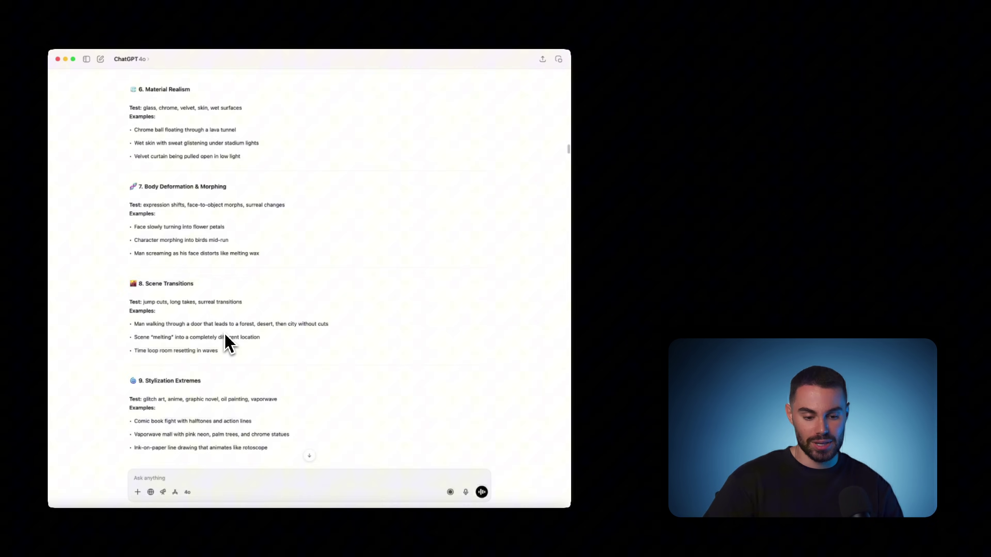
scroll(226, 343, down, 20)
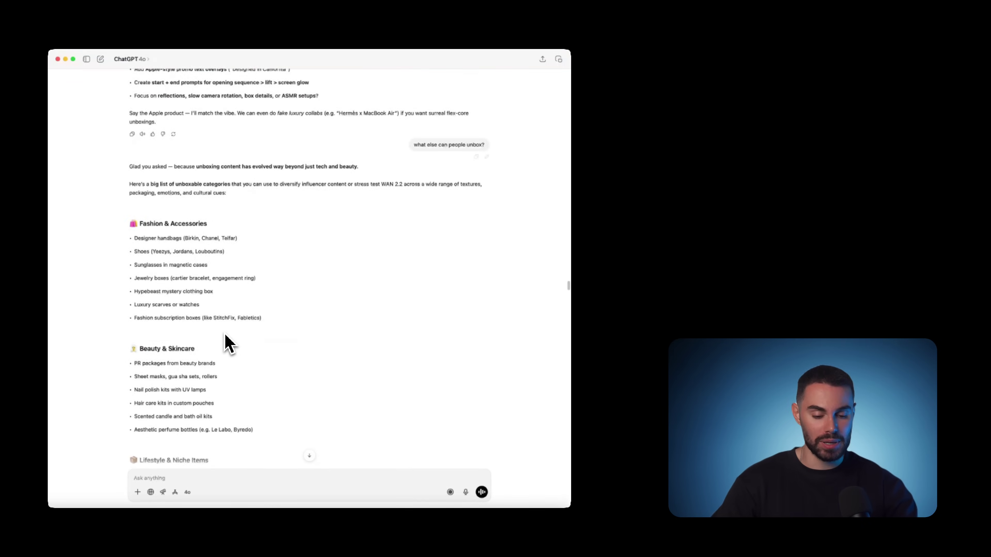
scroll(226, 341, up, 10)
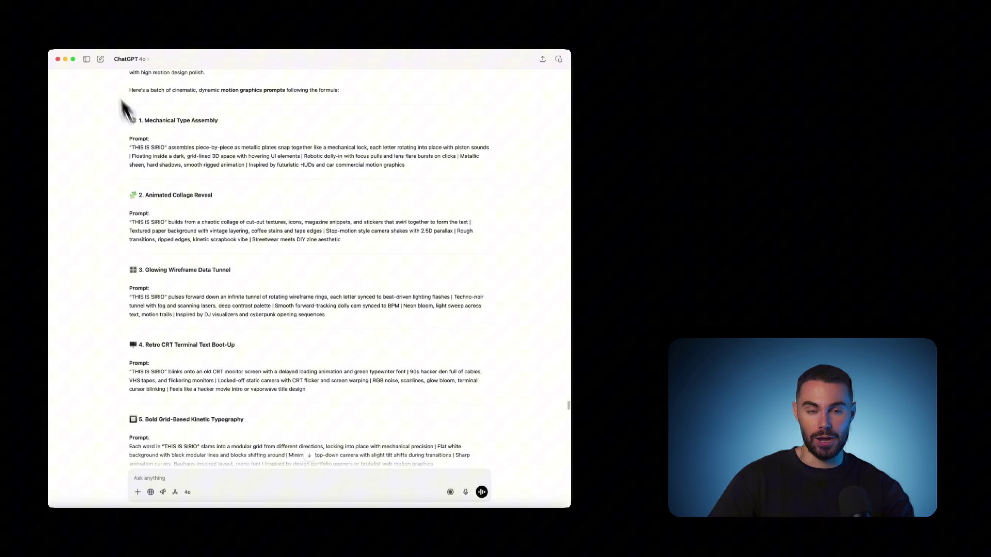
click(101, 59)
text(You are a prompt engineer. Your job is to give me prompts optimized for Wan 2.2, following this exact formula.  Prompt = Subject (Describe the subject) + Scene (Setting details) + Motion (Camera movement) + Aesthetic Control + Stylization.  Here's an example that you can refer to: A girl drops her bag on a train platform again and again, in a perfect loop | Train passes, crowd moves identically each time | Static shot with slight zooms; details shift slightly with each loop | Crisp edges, frozen light reflections | Subtle surrealism testing character coherence and loop handling.  Let me know if you understand so I can tell you my idea)
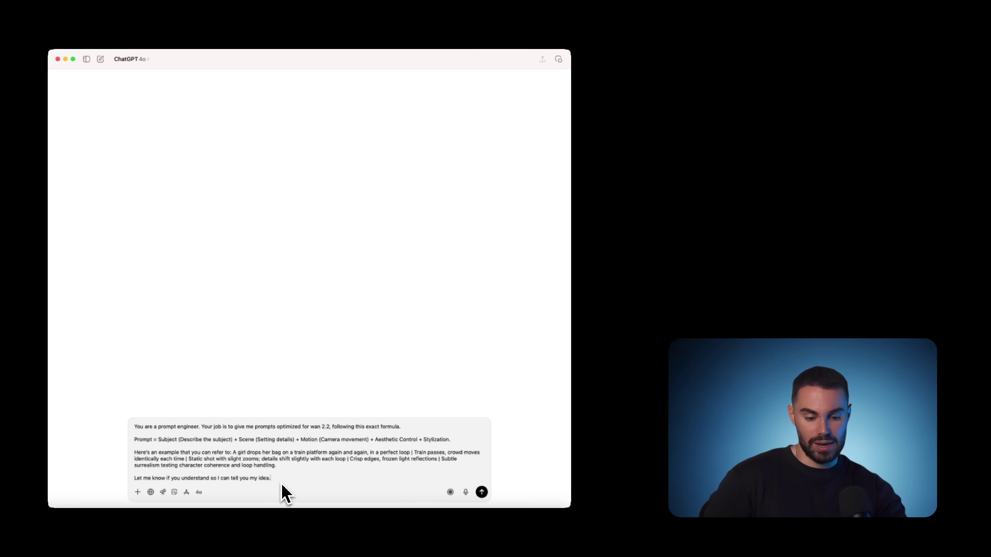
key(Return)
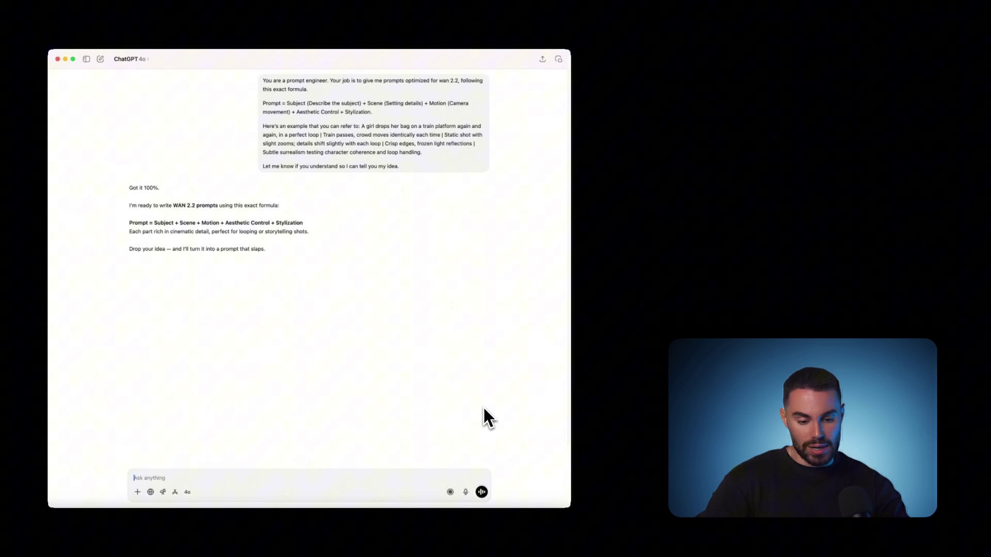
- Ask for a few motion-graphic text-animation prompts saying 'This is Sirio' and read the numbered reply
text(Generate a few prompts for text animations d)
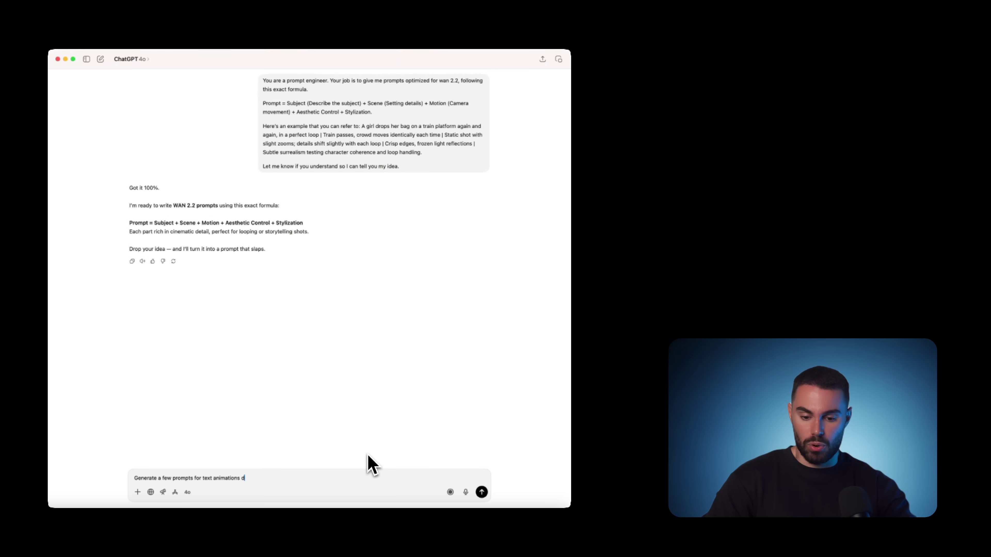
text(esigned as motion graphic sequences, the text should say "This i)
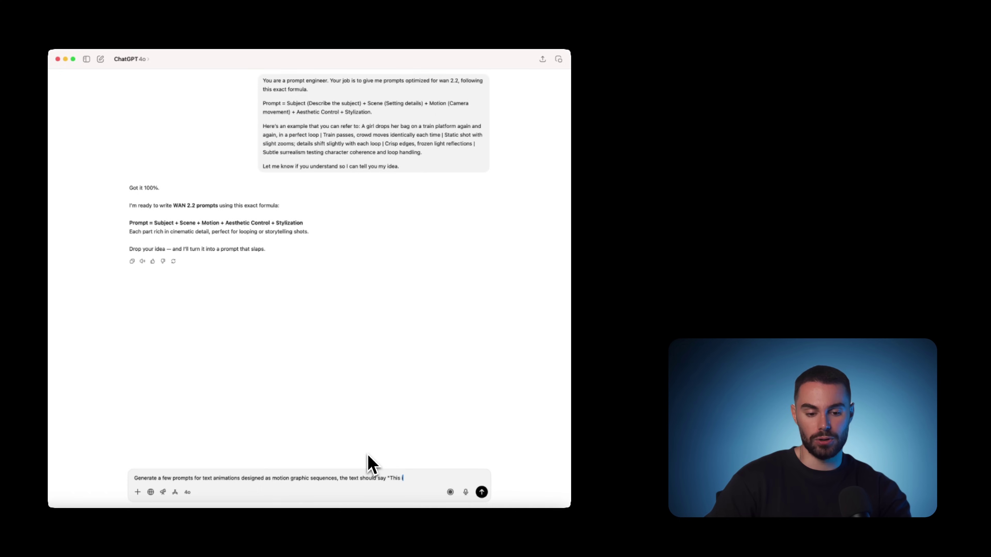
key(Return)
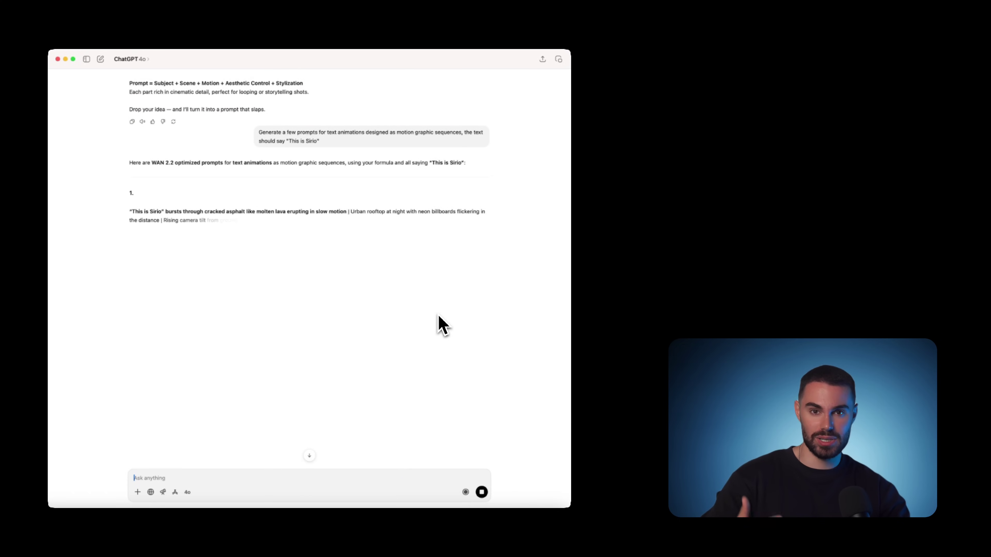
scroll(441, 326, down, 2)
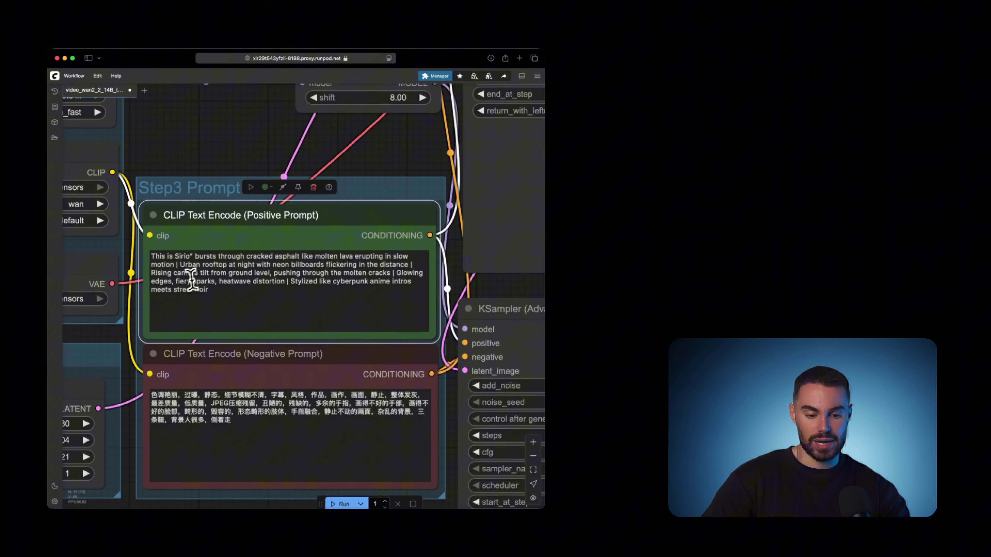
- Check the molten-lava 'This is Sirio' prompt in the CLIP Text Encode positive prompt node
click(197, 281)
key(super+a)
click(195, 274)
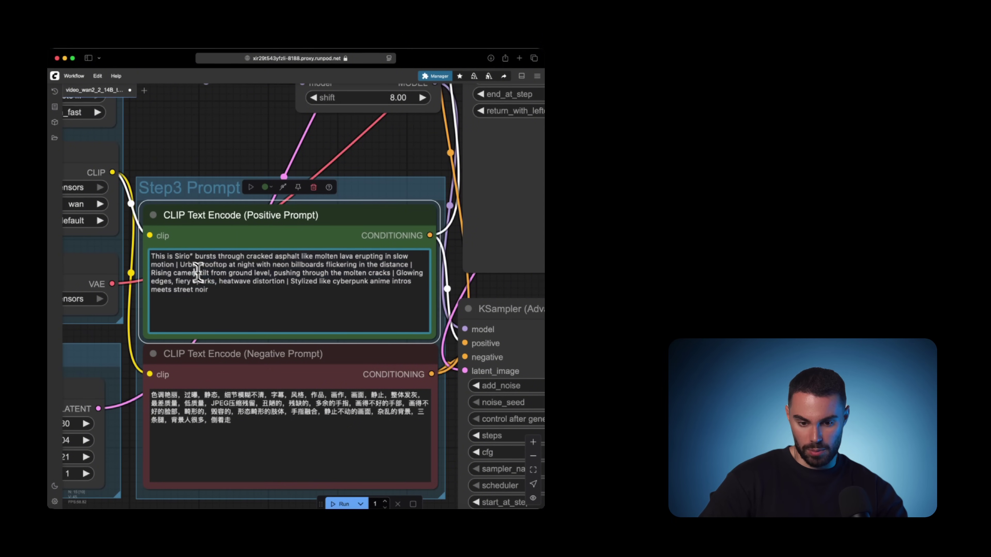
scroll(213, 159, down, 5)
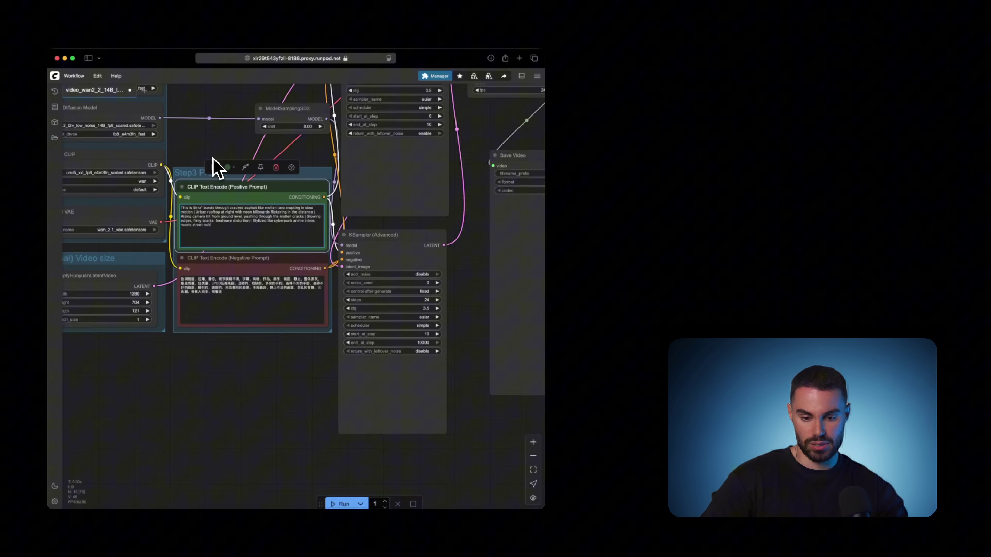
- Look over the whole workflow, run the video generation, and show the running job in the Queue
drag(212, 156, 272, 214)
drag(484, 170, 449, 172)
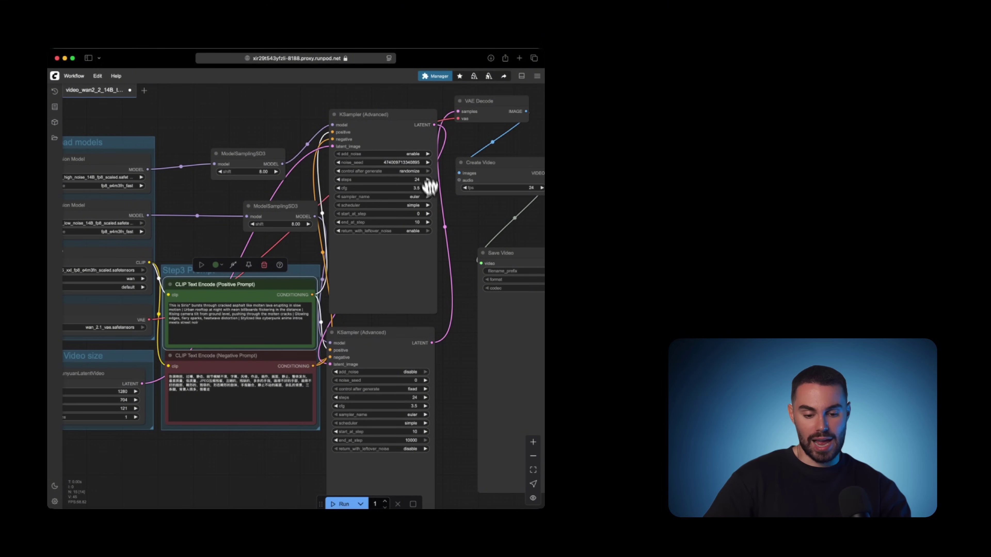
drag(195, 471, 332, 455)
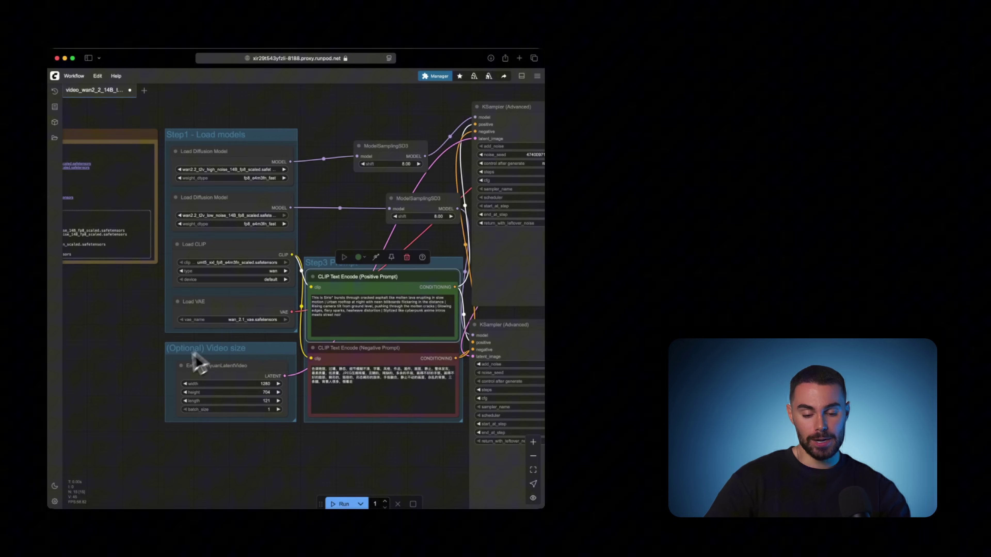
drag(412, 456, 342, 430)
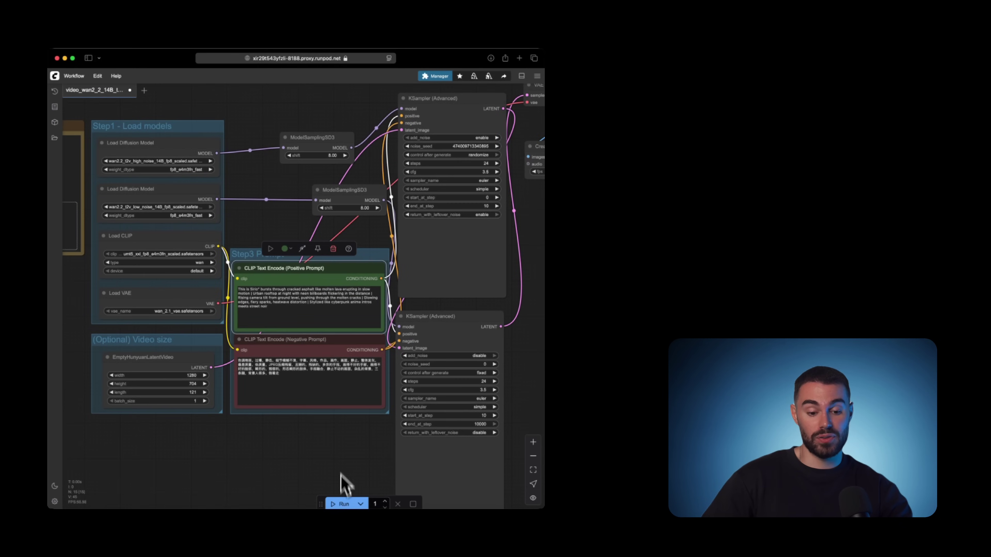
click(342, 504)
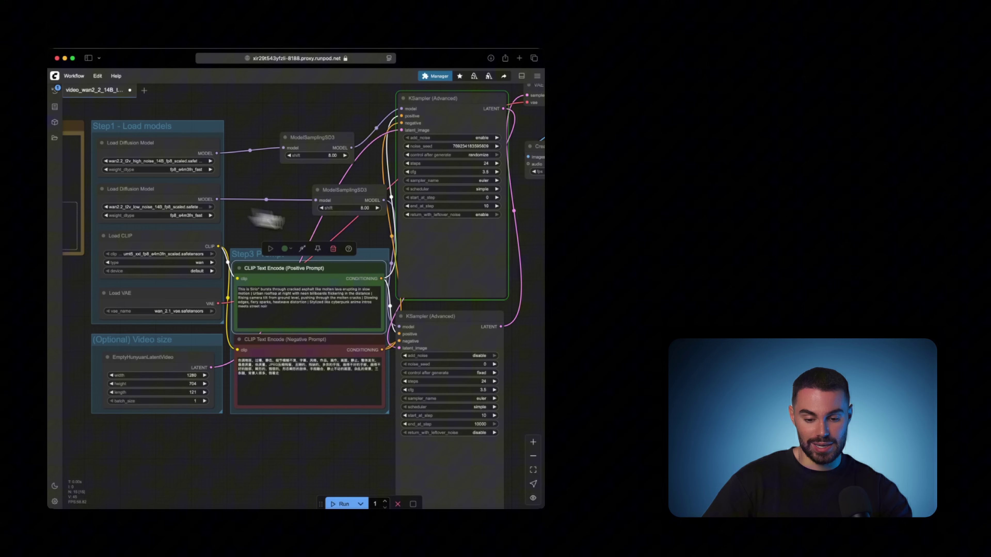
drag(527, 254, 409, 270)
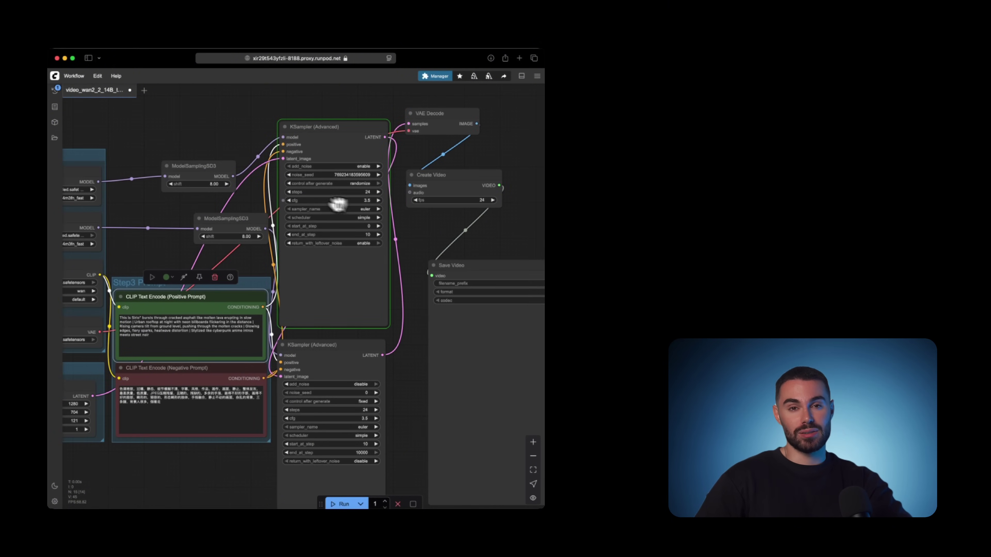
click(55, 90)
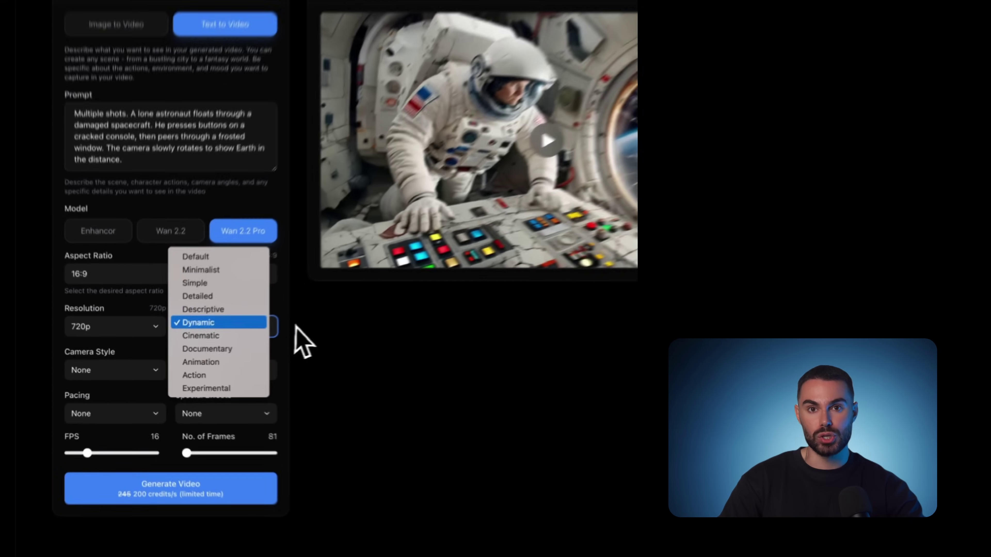
- Review the style, camera style, camera direction, pacing and special effects choices, keeping Dynamic and None
click(304, 342)
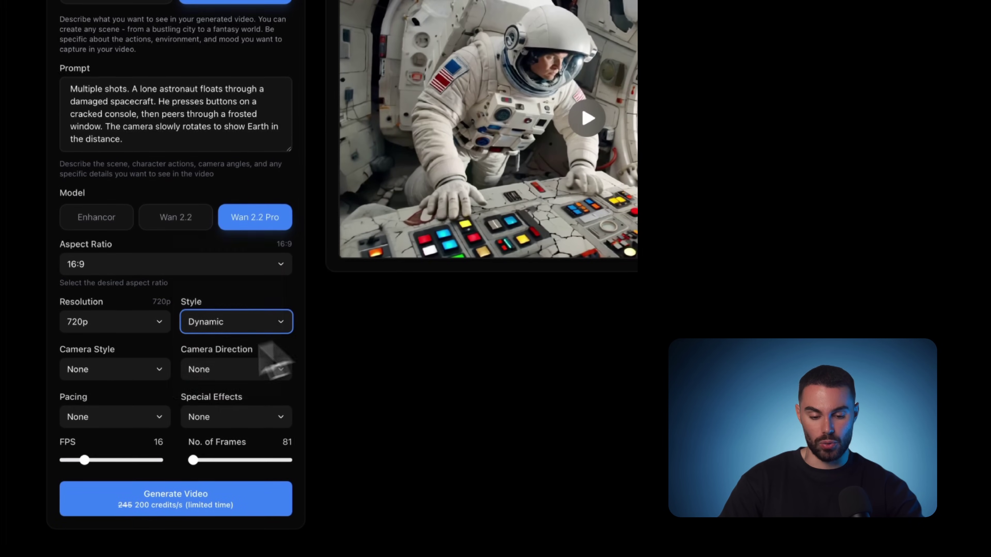
click(115, 370)
click(375, 376)
click(275, 370)
click(296, 370)
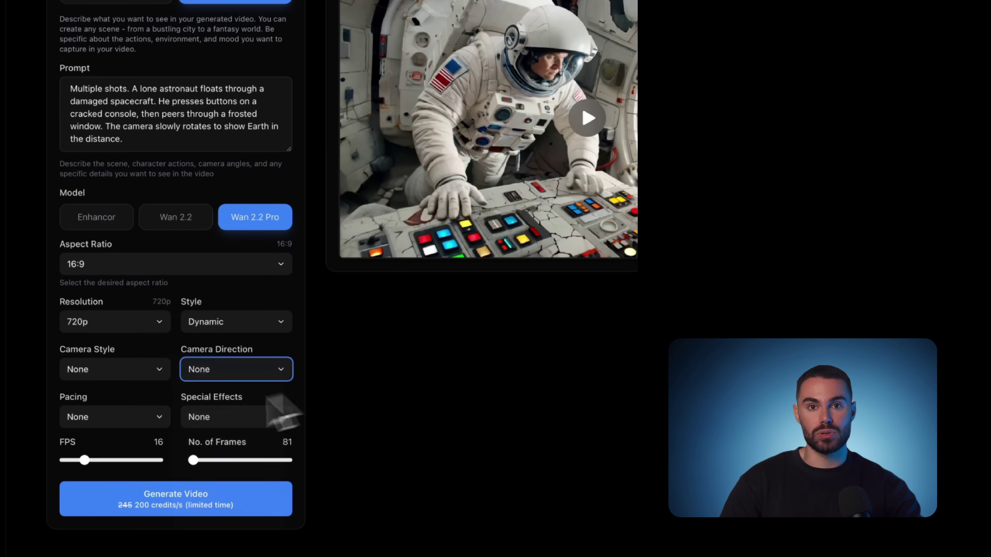
click(161, 422)
click(331, 412)
click(281, 421)
click(376, 412)
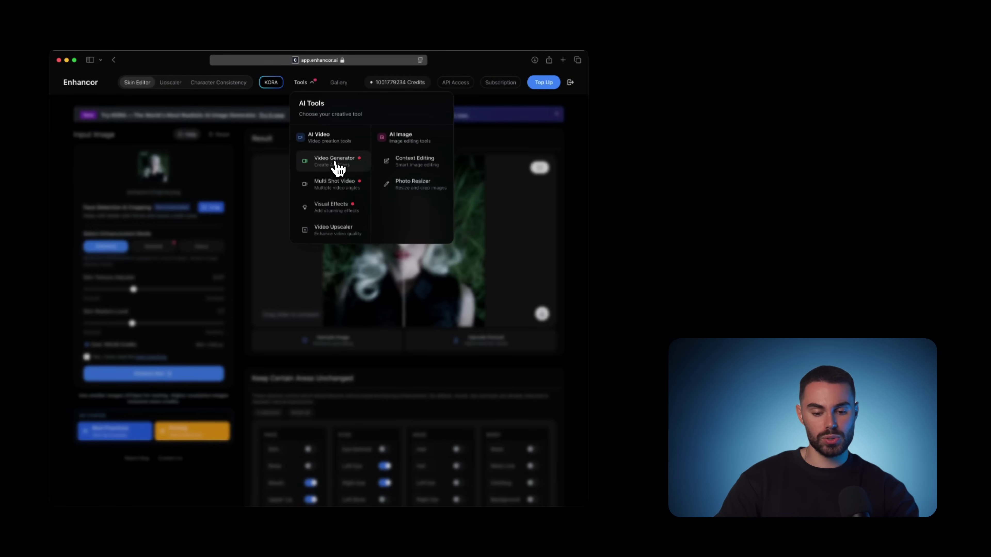
- Open the Video Generator in Text to Video mode with the Wan 2.2 Pro model and Dynamic style
click(335, 161)
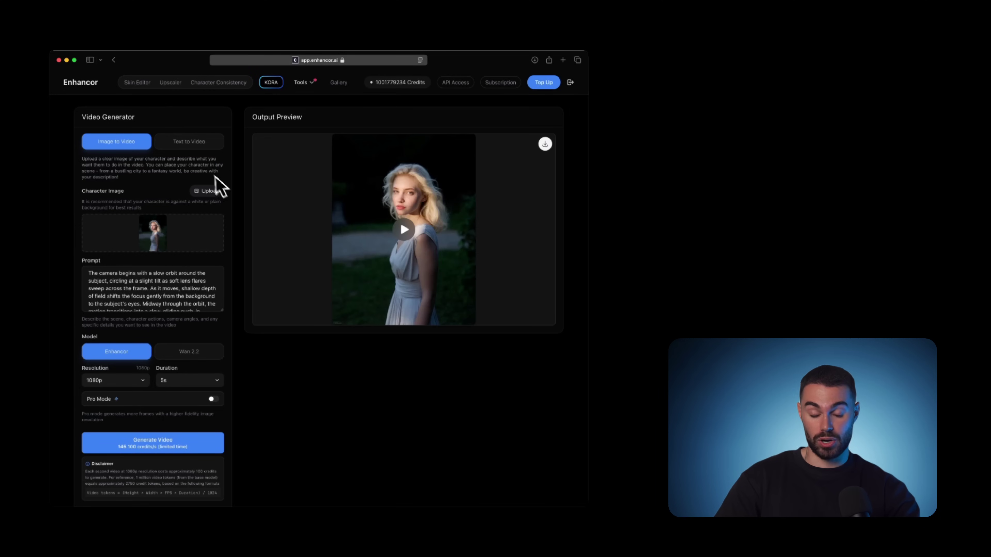
click(192, 144)
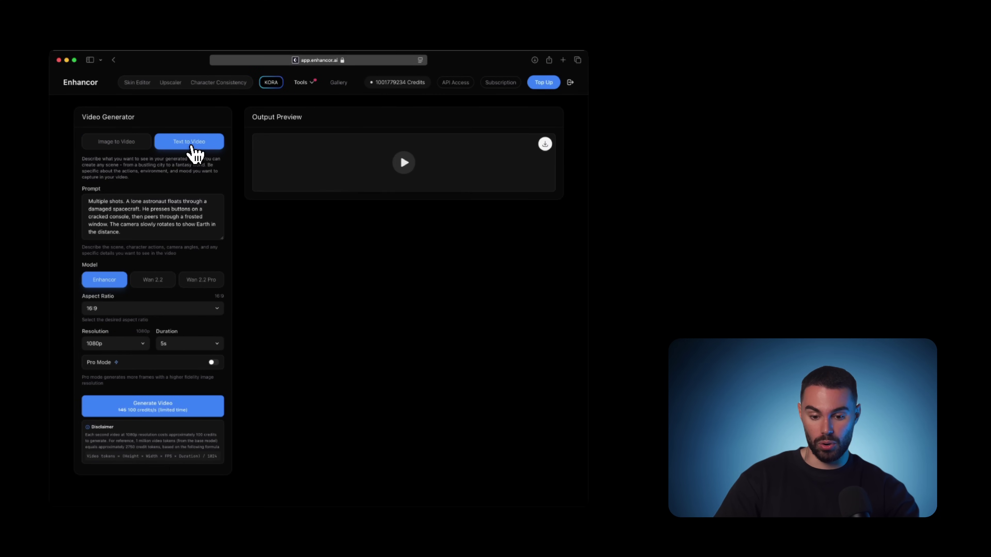
click(204, 281)
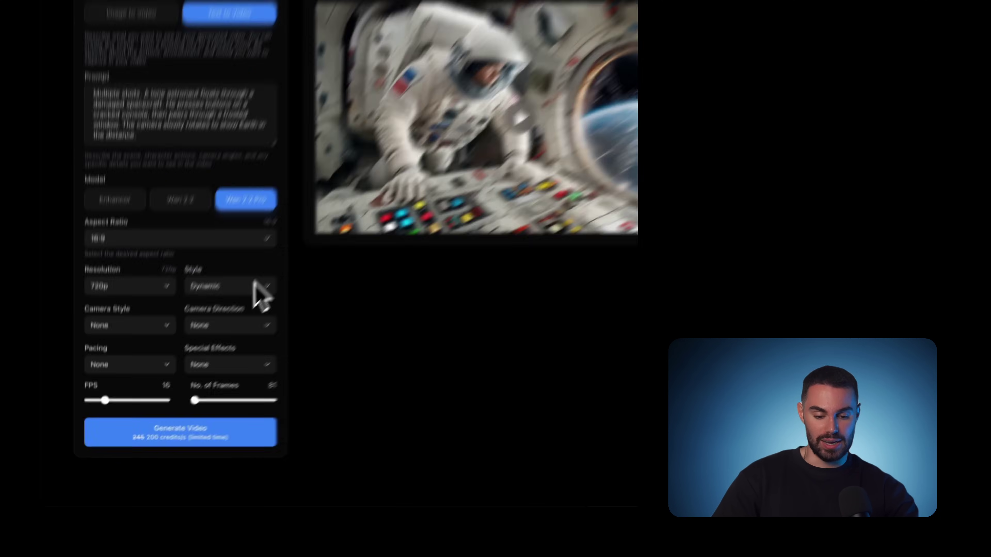
click(210, 344)
click(210, 344)
- Set the camera style to Gimbal smoothness and the camera direction to Zoom in
click(176, 289)
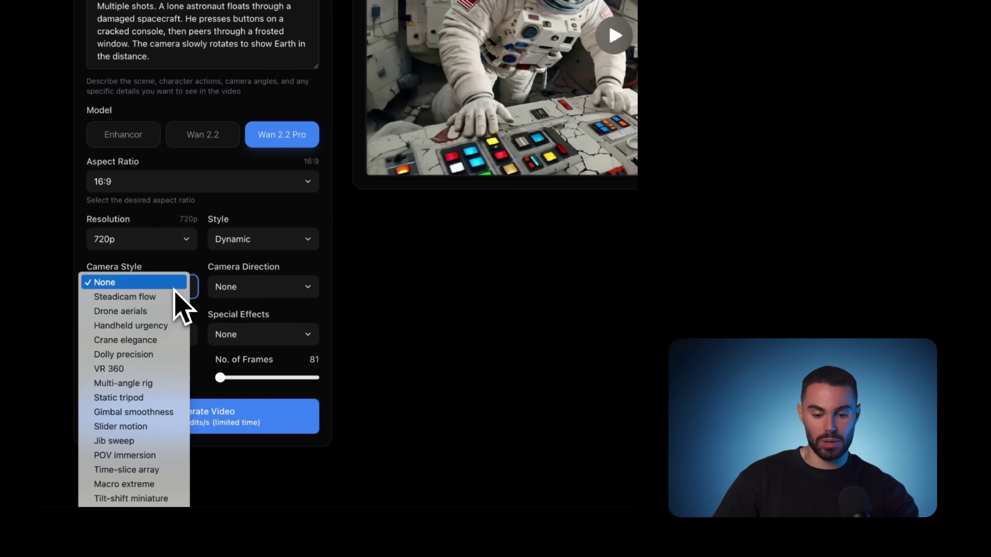
click(161, 412)
click(286, 290)
click(287, 299)
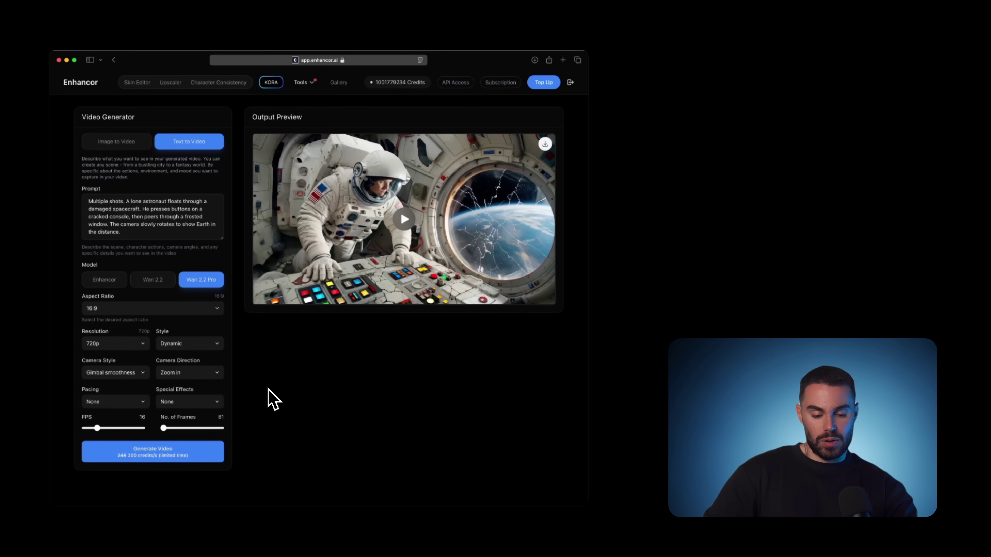
- Replace the prompt with the damaged-spacecraft astronaut text, set camera direction to Zoom in, and generate
triple_click(168, 235)
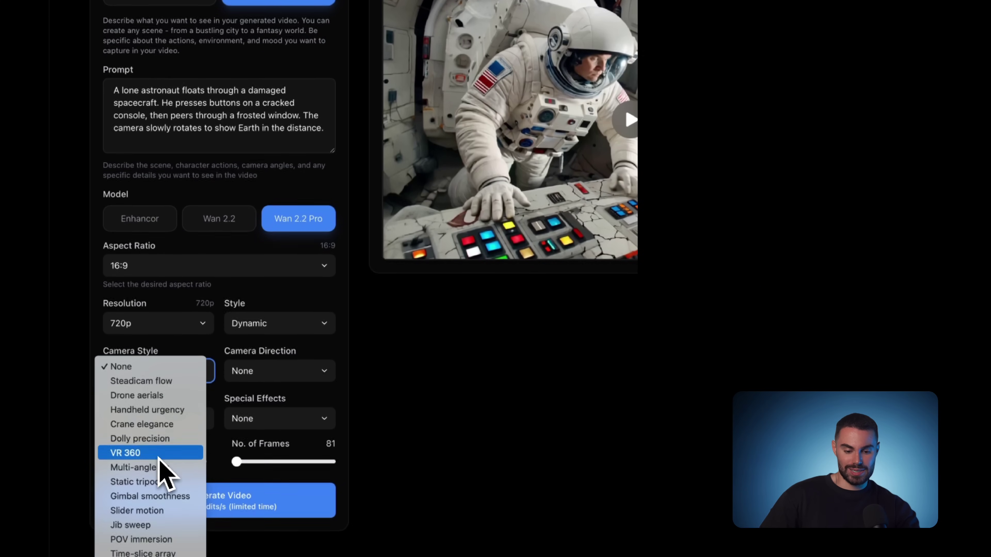
click(277, 370)
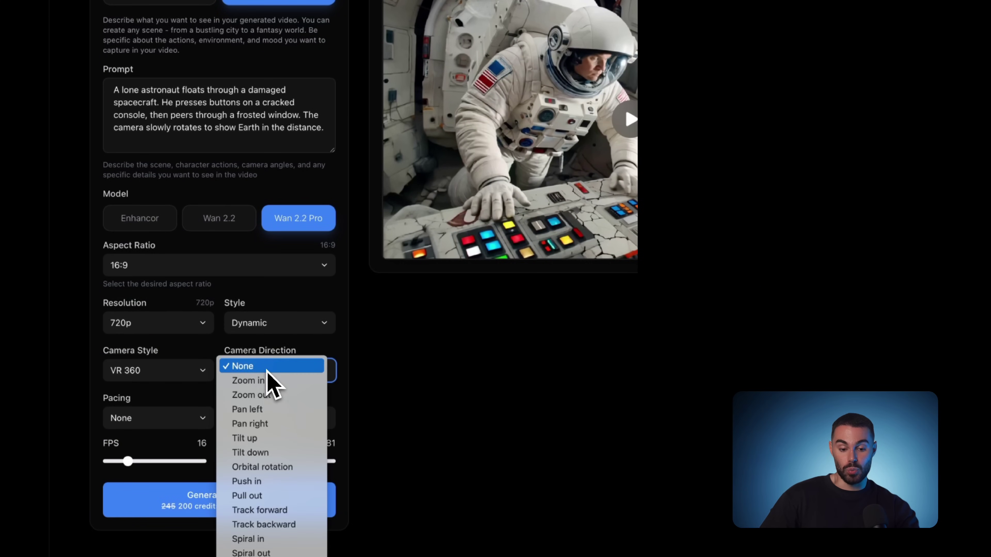
click(268, 380)
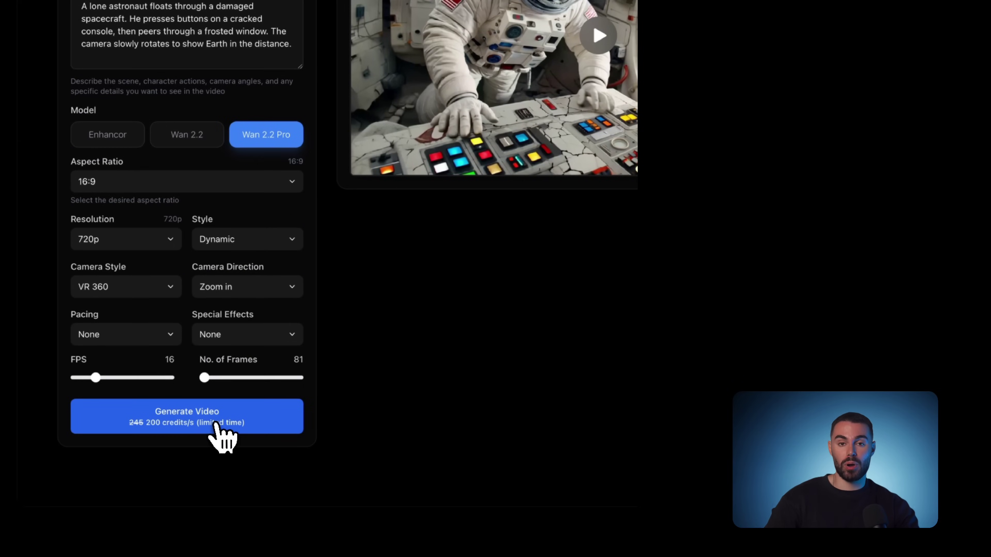
click(215, 426)
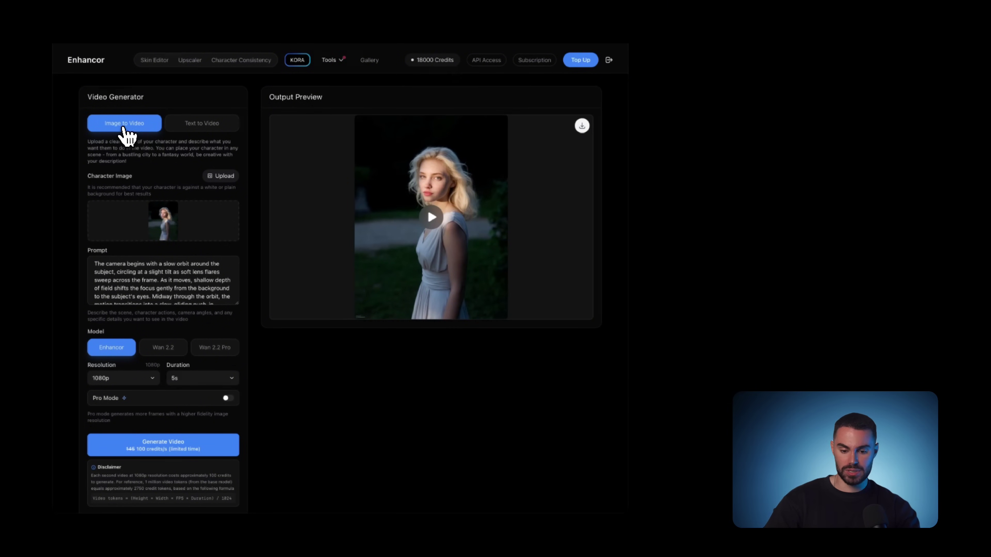
- Choose the Wan 2.2 Pro model and clear the old prompt text
scroll(144, 273, down, 5)
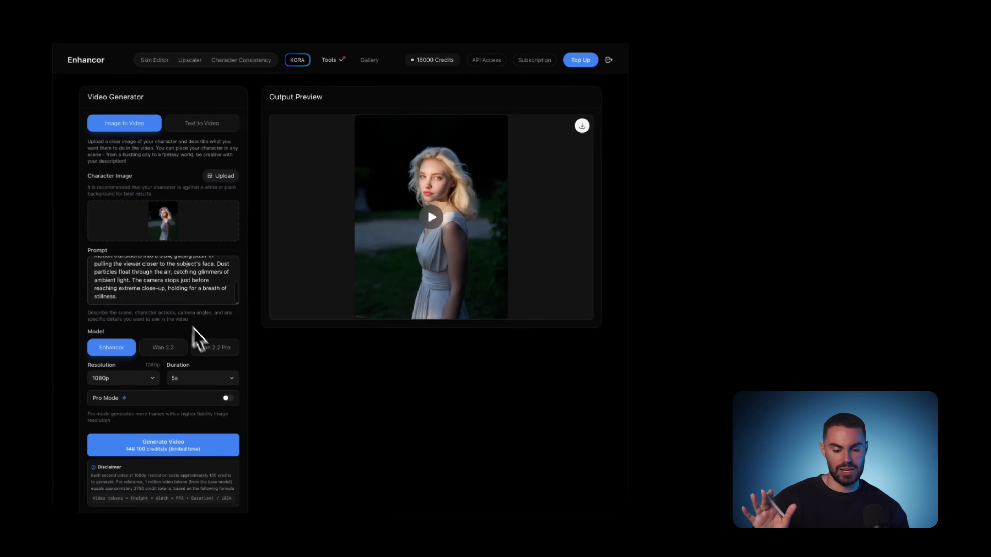
click(214, 348)
scroll(212, 354, down, 2)
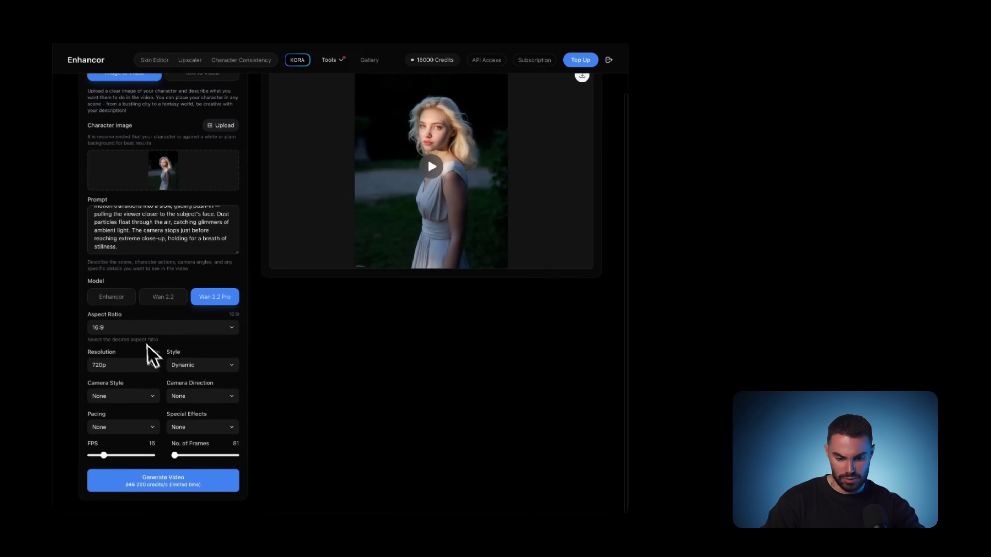
click(150, 219)
key(ctrl+a)
key(BackSpace)
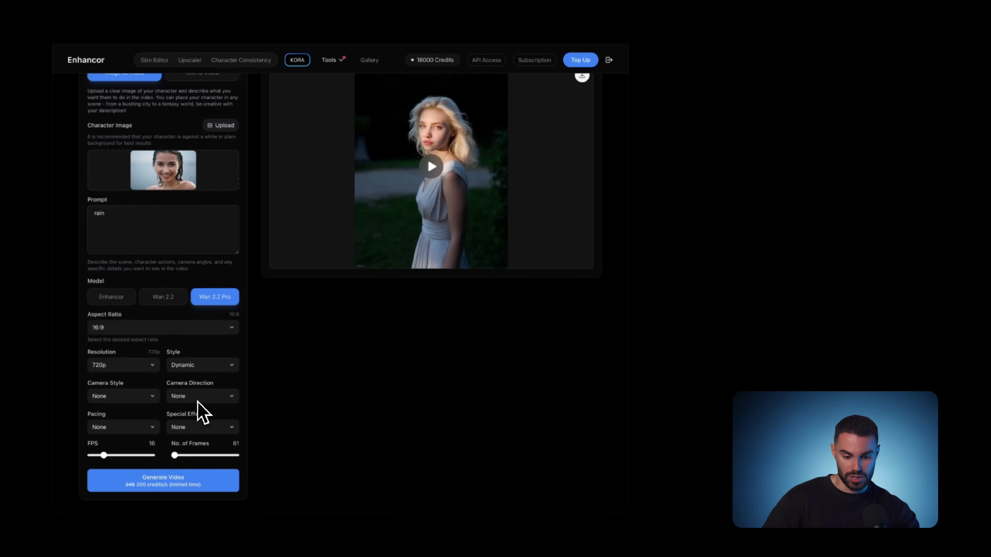
- Set the camera direction to Pull out and generate the rain video
click(198, 399)
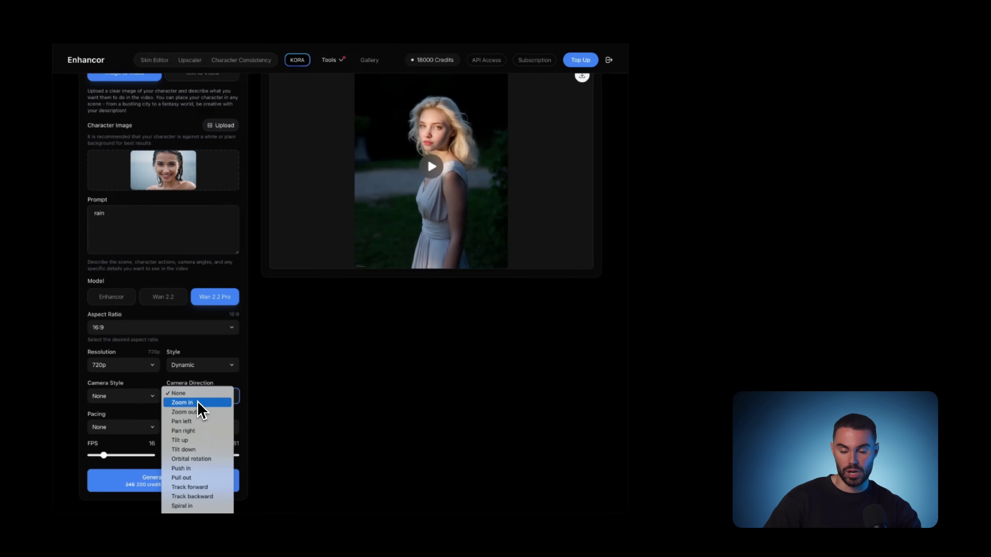
click(196, 480)
scroll(250, 429, up, 2)
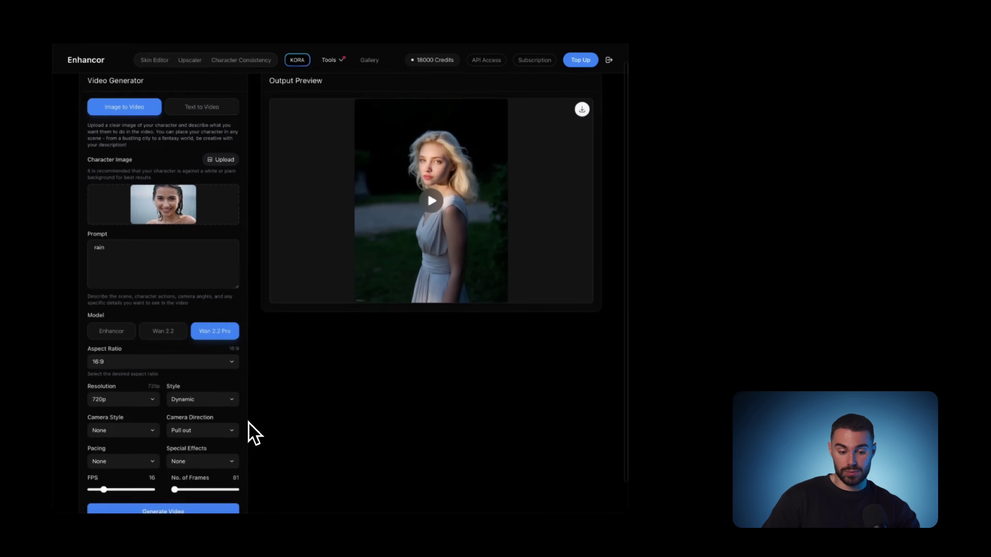
scroll(249, 437, down, 2)
click(206, 484)
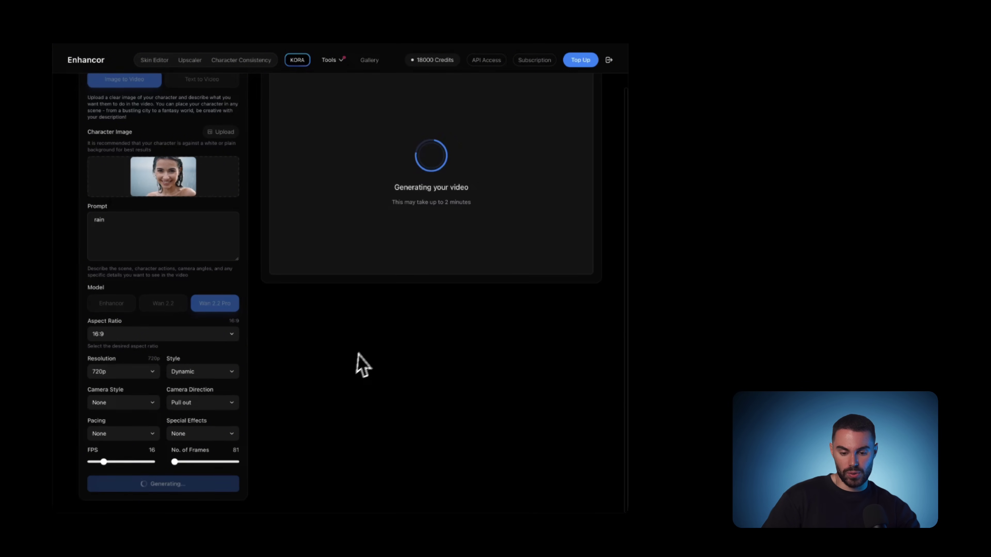